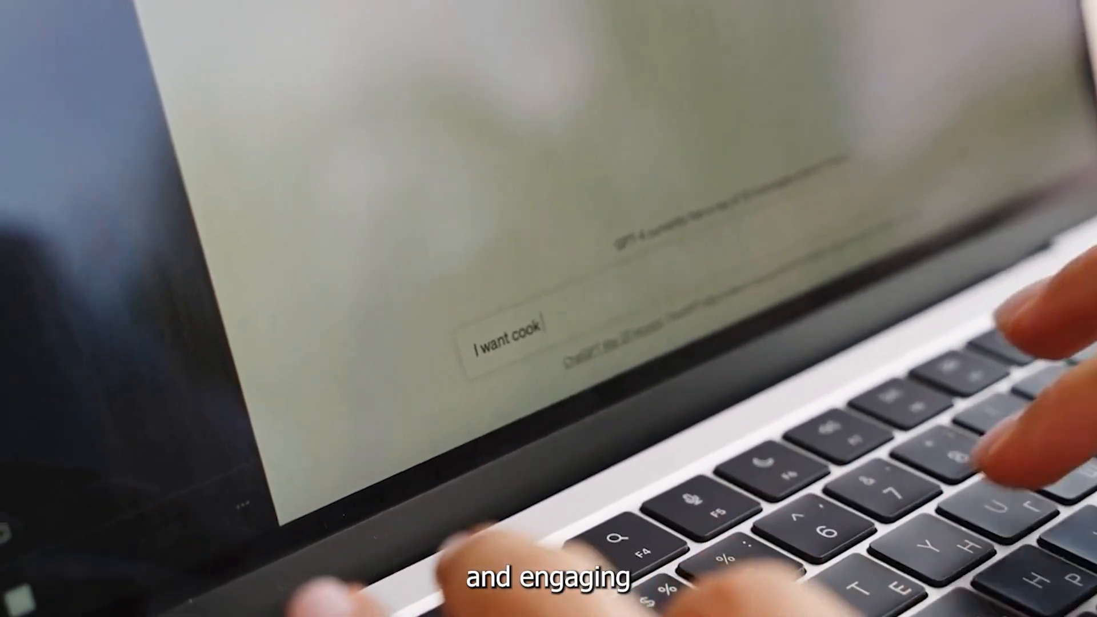
Draft a ChatGPT prompt requesting a table of 50 facts, with the topic in the first column and no repeated topics or facts.
{"action": "type", "text": "create"}
{"action": "type", "text": " a set of 50 facts. It must be written in a table. The table must consist of topic"}
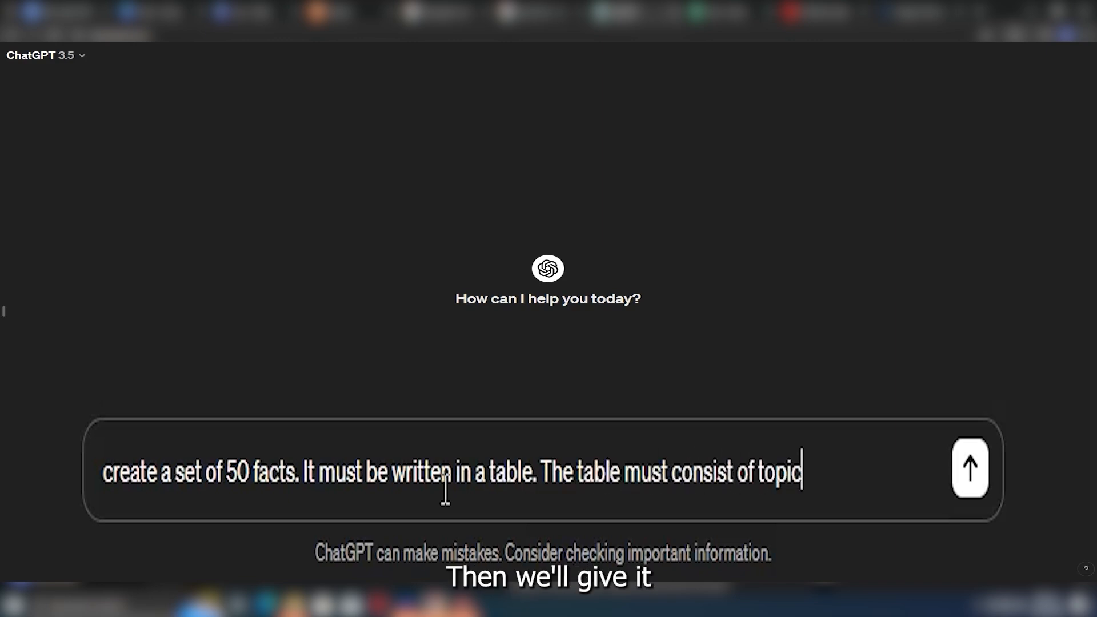
{"action": "key", "text": "BackSpace"}
{"action": "key", "text": "BackSpace"}
{"action": "type", "text": "t column and the 2nd and 3rd column. I will give the example"}
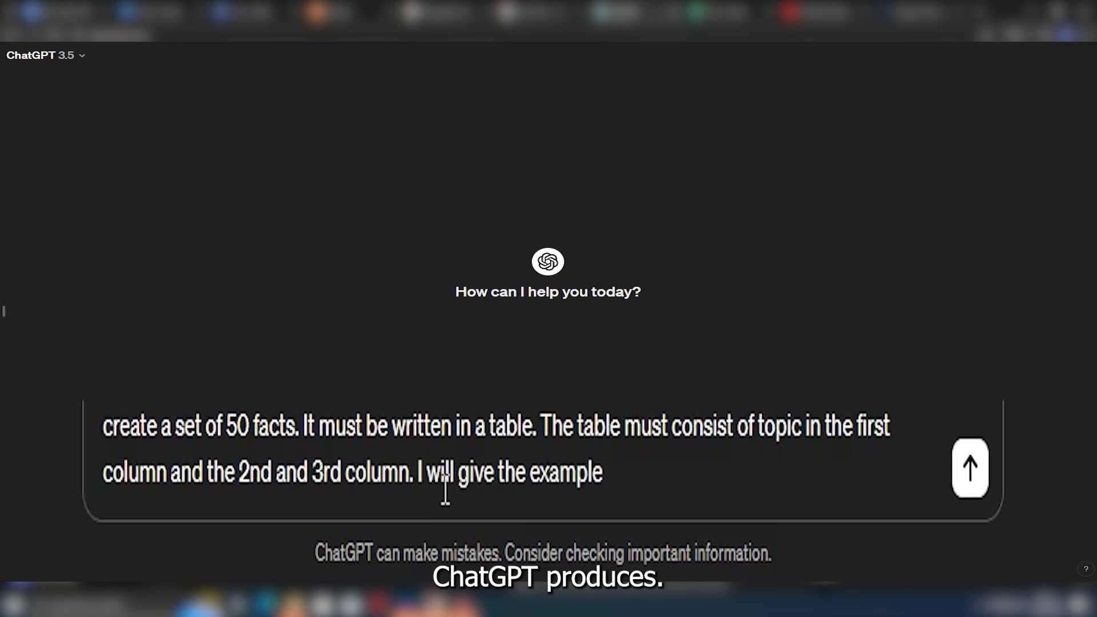
{"action": "type", "text": " the same results. Don't repeat the topics or facts."}
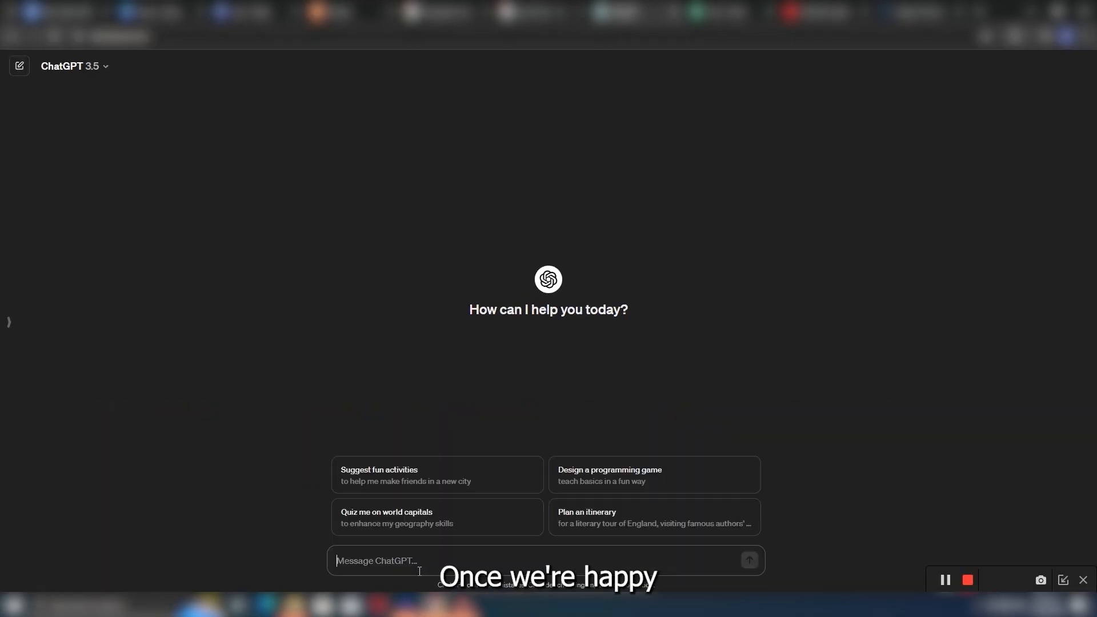
Submit a prompt for 50 sets of intriguing facts in a table with topic, Part 1 and Part 2 columns, and review the output.
{"action": "type", "text": "\"Craft 50 sets of intriguing facts in the same vein as the examples below. Organize them in a table with one column designated for the topic, another for Part 1, and a third for Part 2. Ensure no repetition of facts. These should encompass psychology insights, crush dynamics, gender nuances (male and female), relationship intricacies, and more. Each entry should grab attention, spark curiosity, and resonate with readers, ideally at a reading level under grade 7. Here are a few templates to follow: Topic: Funny Fact\""}
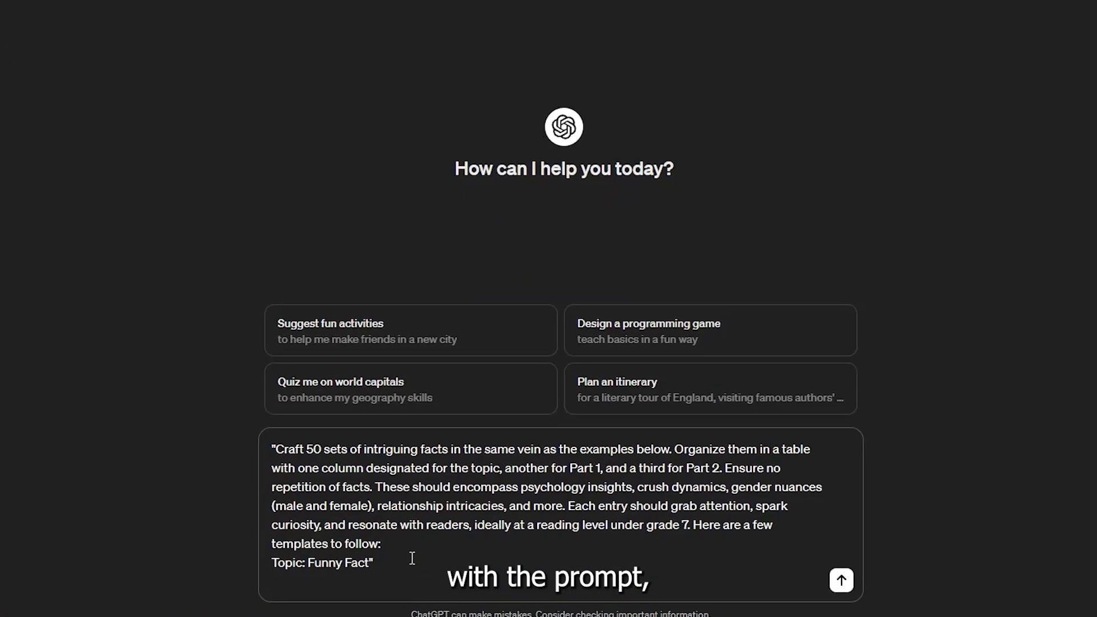
{"action": "left_click", "coordinate": [841, 580]}
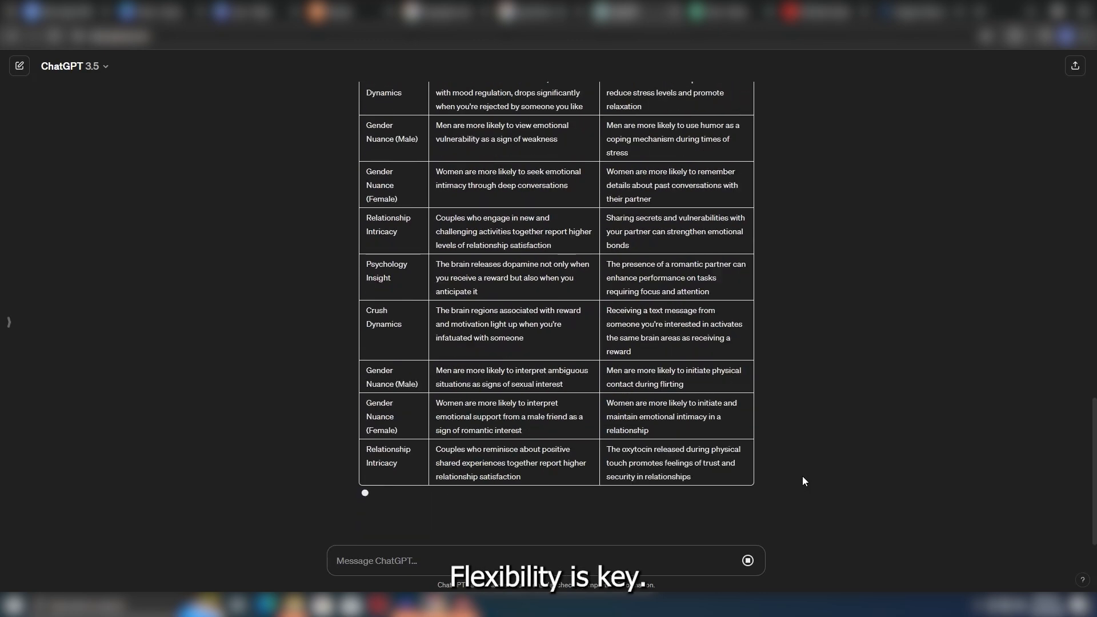
{"action": "scroll", "coordinate": [803, 481], "scroll_direction": "up", "scroll_amount": 15}
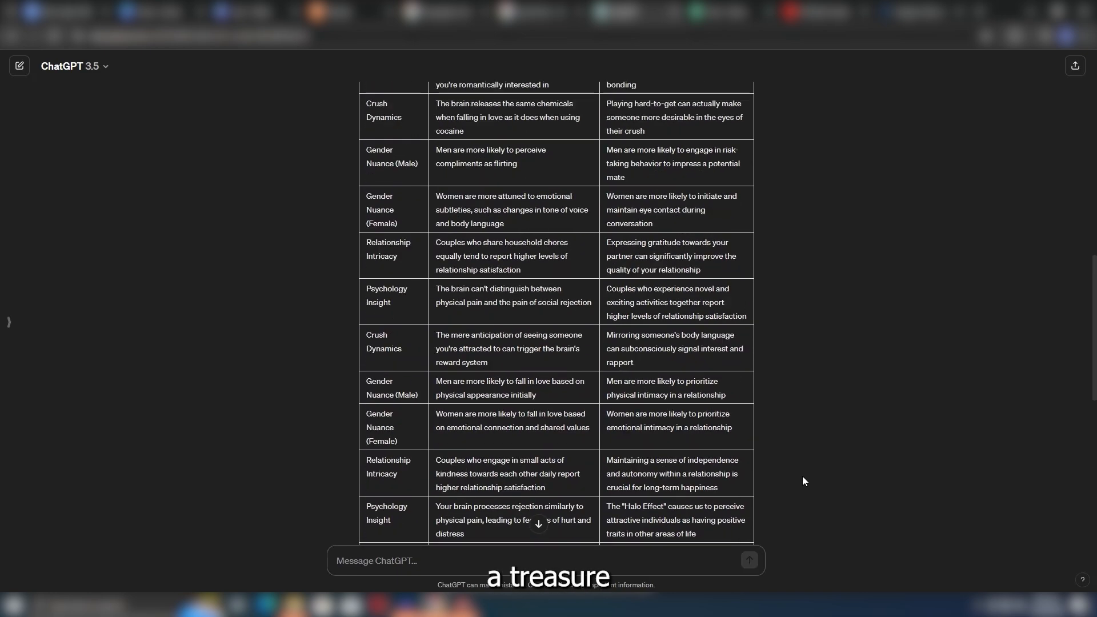
{"action": "scroll", "coordinate": [802, 477], "scroll_direction": "up", "scroll_amount": 15}
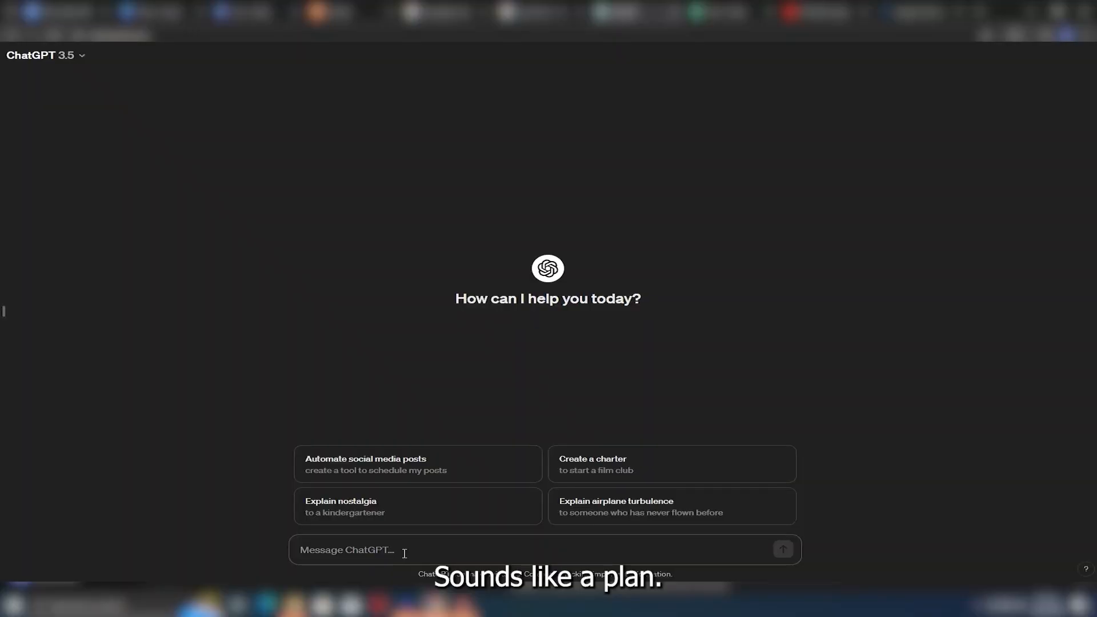
Submit the same fact-table prompt in a new chat with the number of sets changed to 20.
{"action": "type", "text": "\"Craft 50 sets of intriguing facts in the same vein as the examples below. Organize them in a table with one column designated for the topic, another for Part 1, and a third for Part 2. Ensure no repetition of facts. These should encompass psychology insights, crush dynamics, gender nuances (male and female), relationship intricacies, and more. Each entry should grab attention, spark curiosity, and resonate with readers, ideally at a reading level under grade 7. Here are a few templates to follow: Topic: Funny Fact\""}
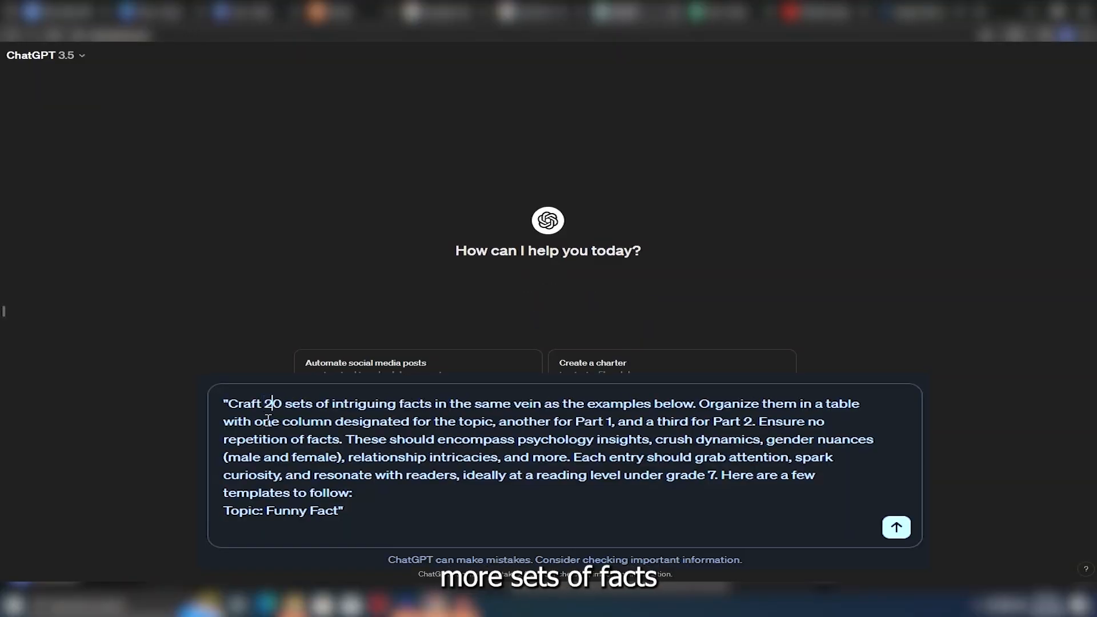
{"action": "left_click", "coordinate": [896, 530]}
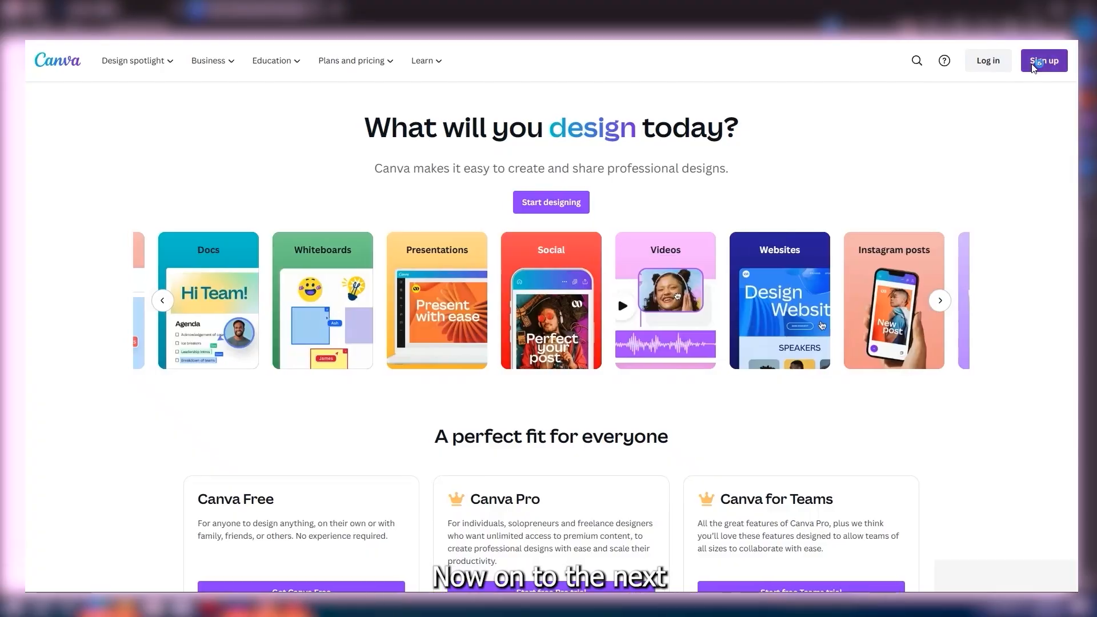
Switch to Canva and start signing up for an account.
{"action": "left_click", "coordinate": [1030, 64]}
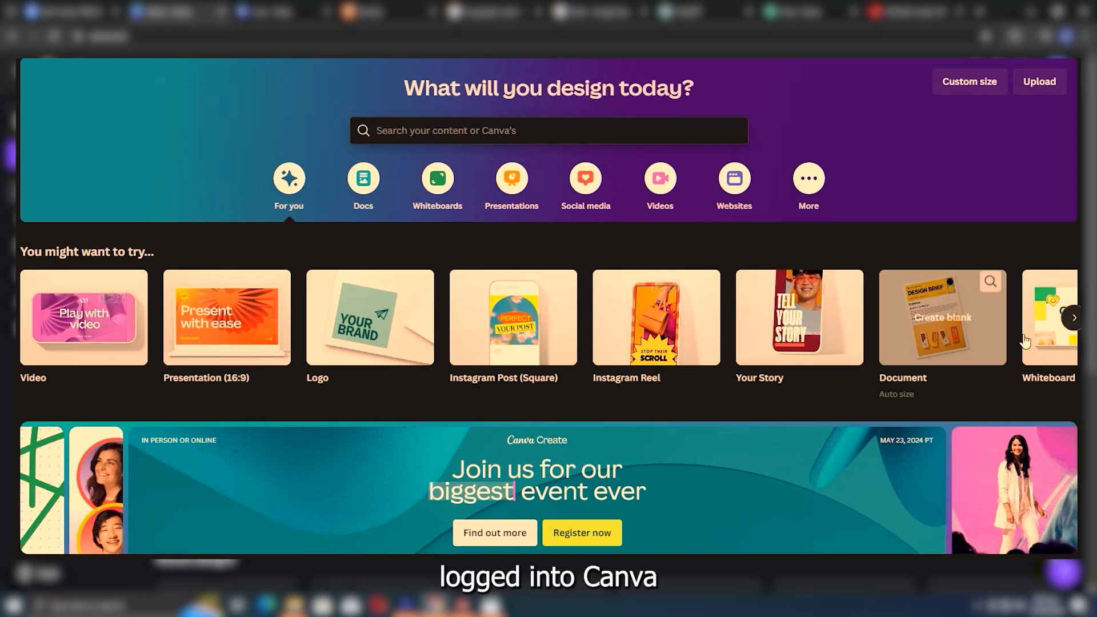
Search the templates for "Youtube shorts" and create a blank YouTube Shorts design.
{"action": "left_click", "coordinate": [1074, 318]}
{"action": "left_click", "coordinate": [1074, 317]}
{"action": "left_click", "coordinate": [1073, 320]}
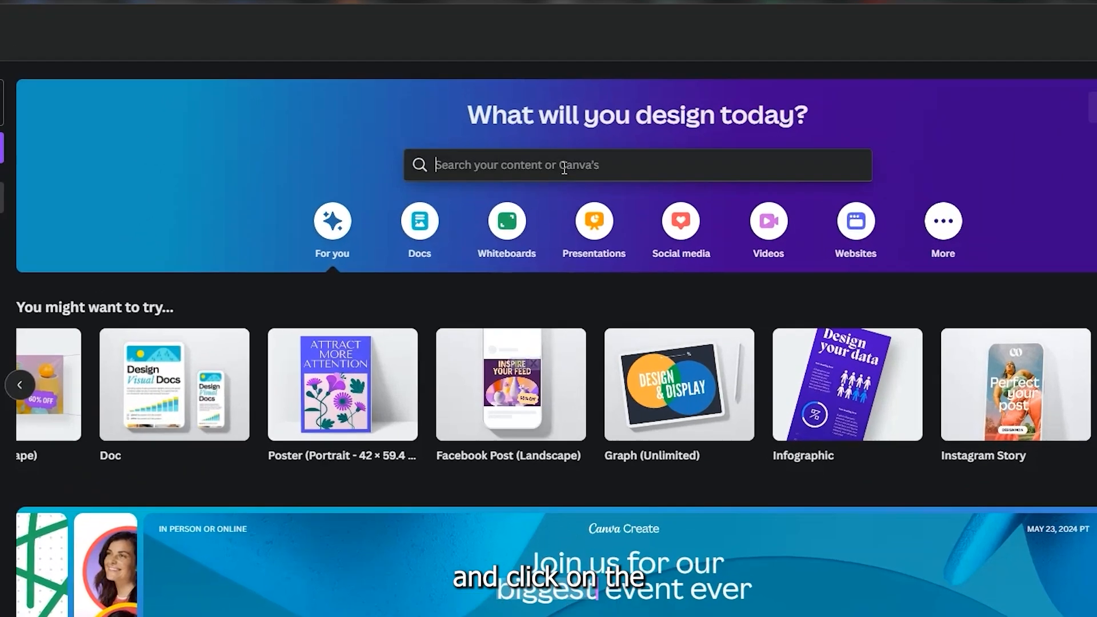
{"action": "left_click", "coordinate": [567, 165]}
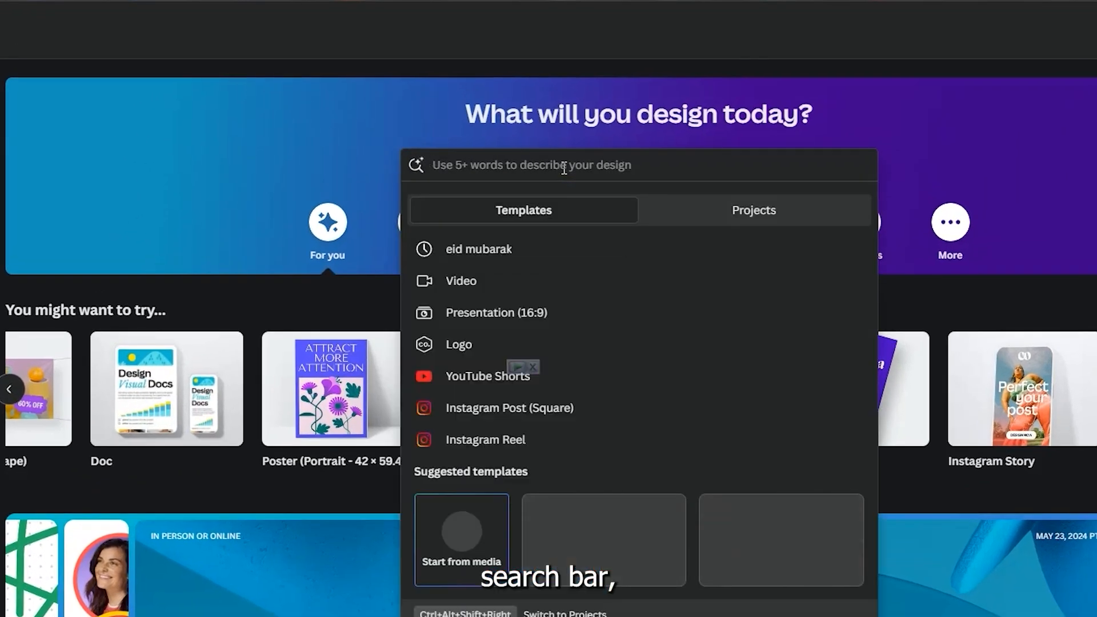
{"action": "type", "text": "Y"}
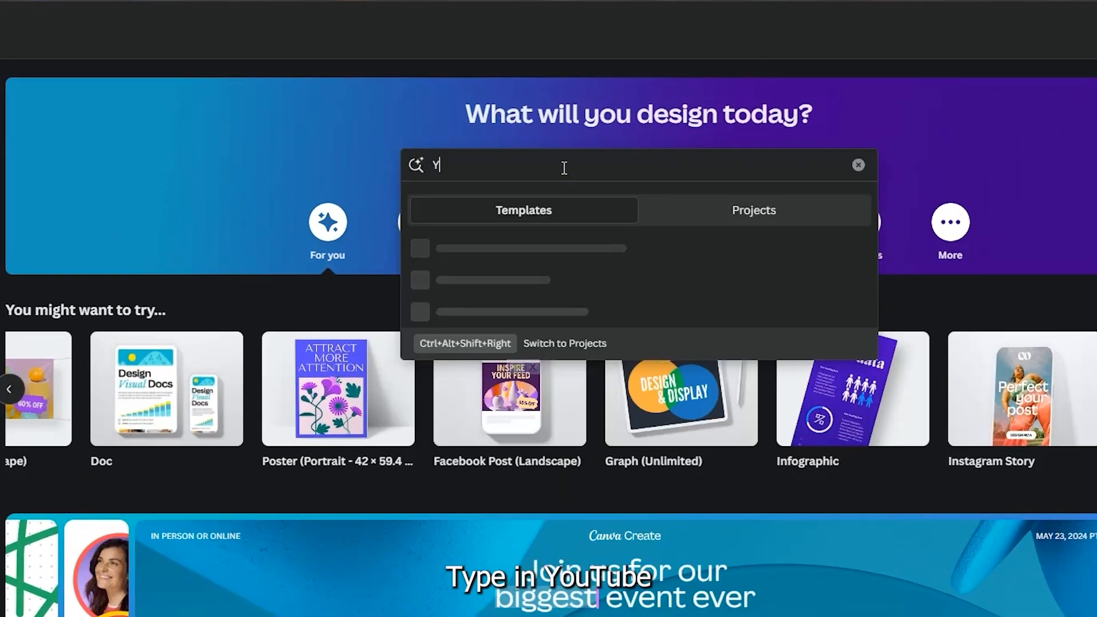
{"action": "type", "text": "outube shorts"}
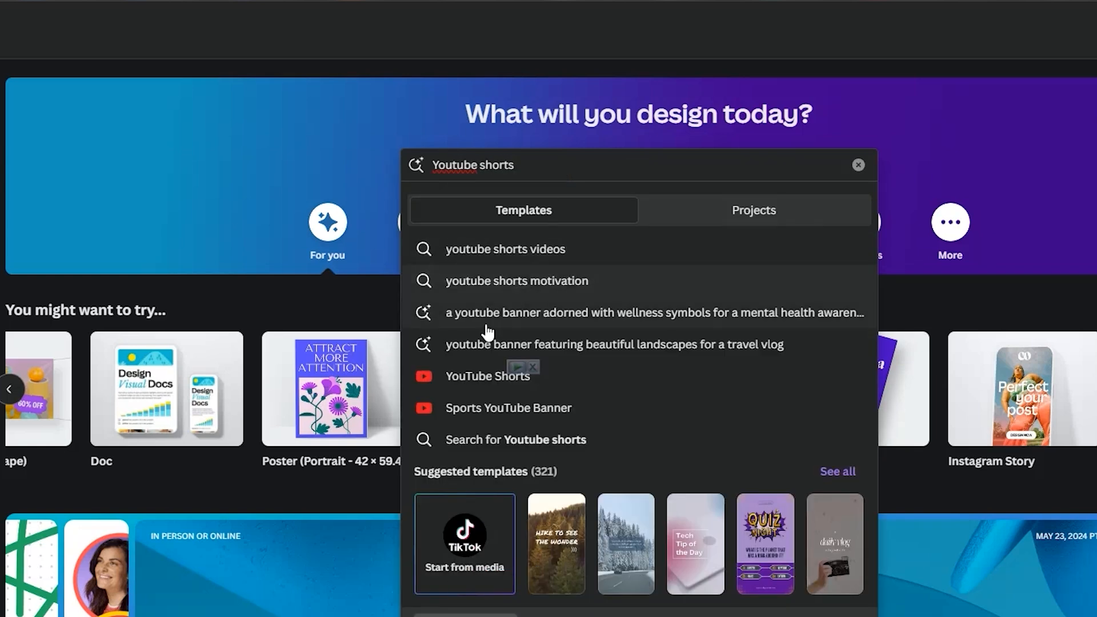
{"action": "left_click", "coordinate": [457, 377]}
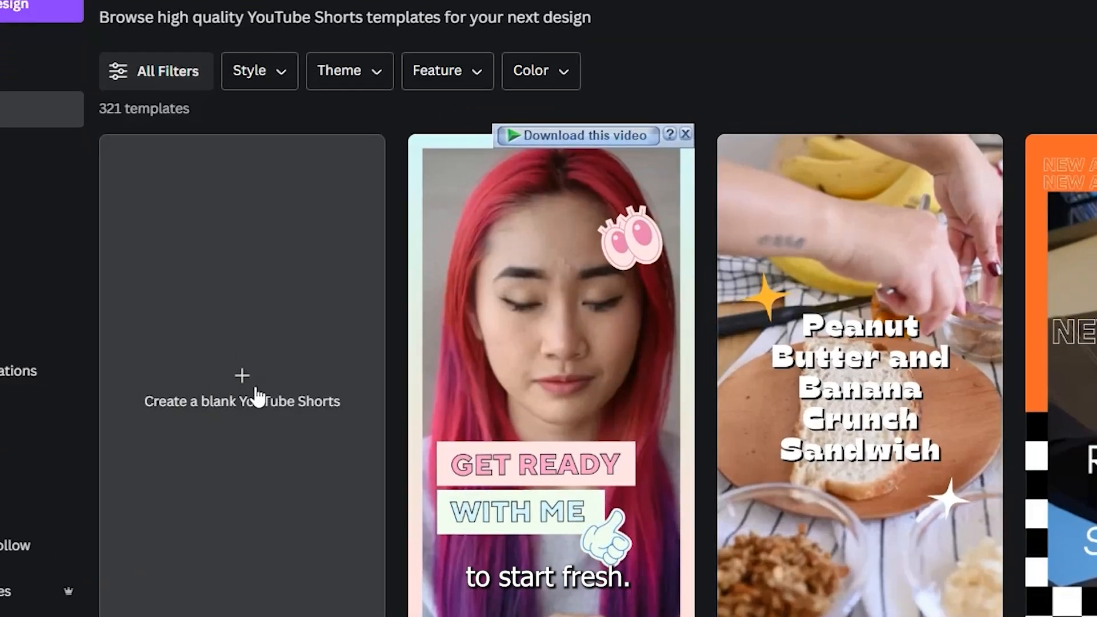
{"action": "left_click", "coordinate": [258, 396]}
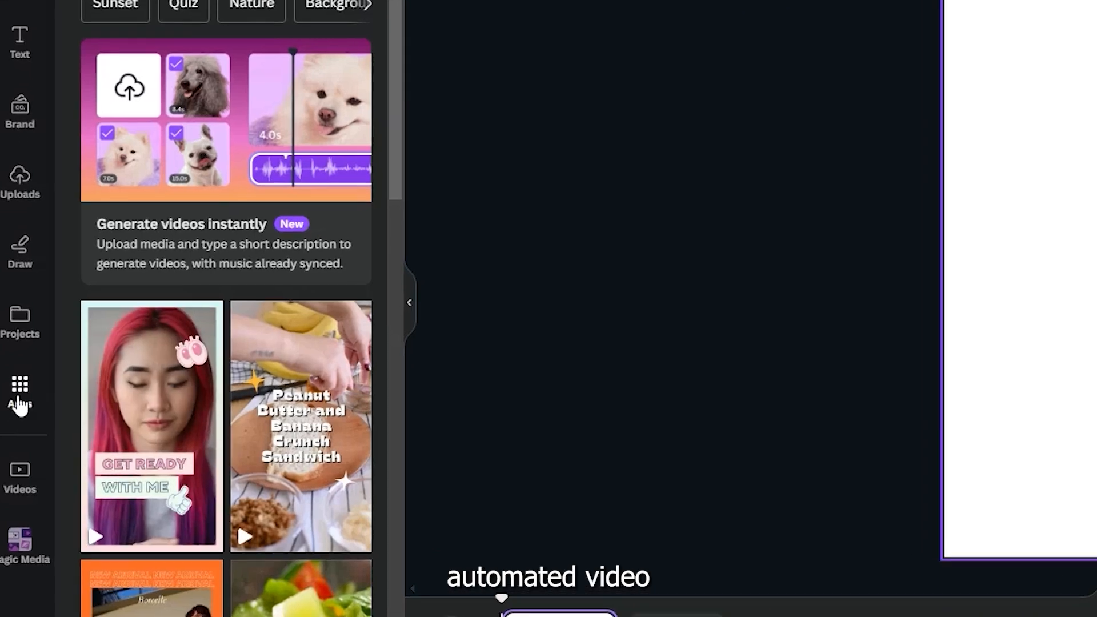
Open the stock video library among the Canva apps and search it for "nature".
{"action": "left_click", "coordinate": [20, 394]}
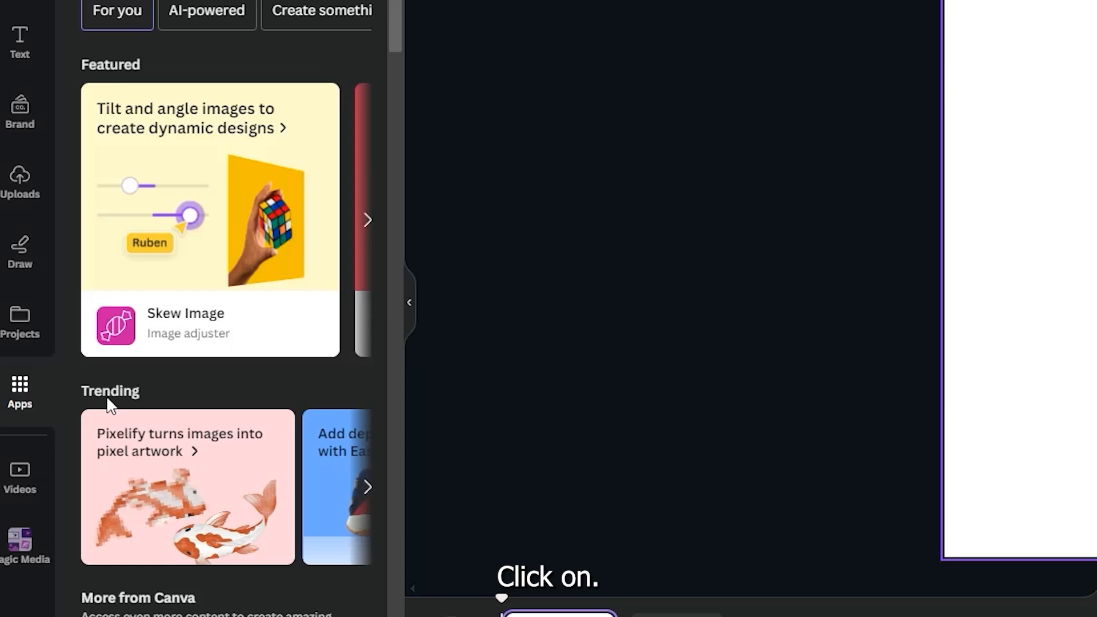
{"action": "scroll", "coordinate": [107, 395], "scroll_direction": "down", "scroll_amount": 5}
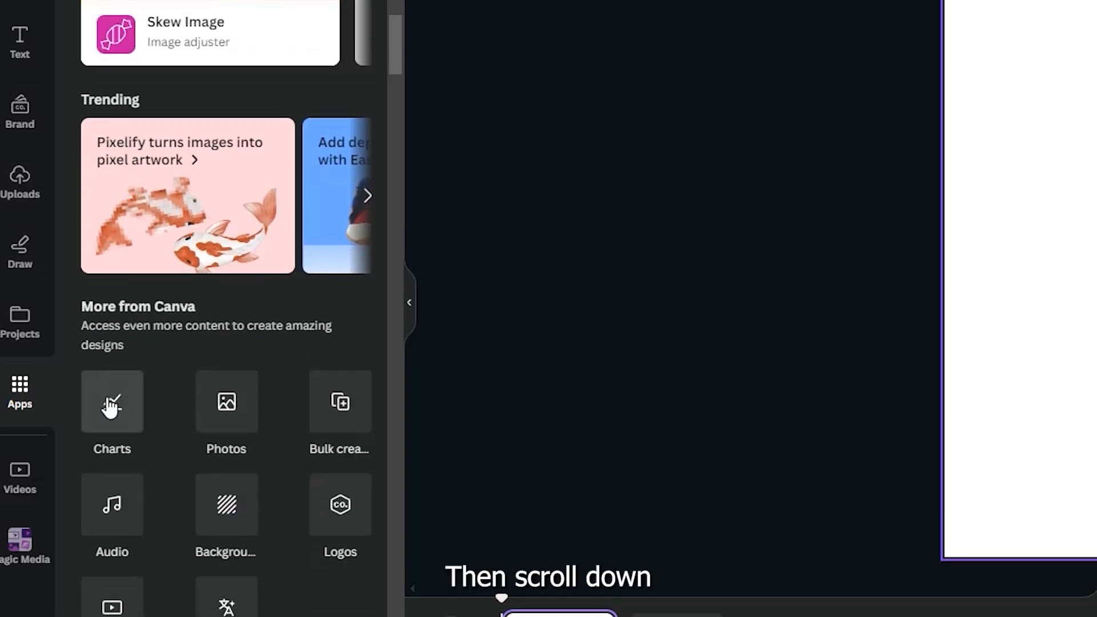
{"action": "scroll", "coordinate": [111, 410], "scroll_direction": "down", "scroll_amount": 3}
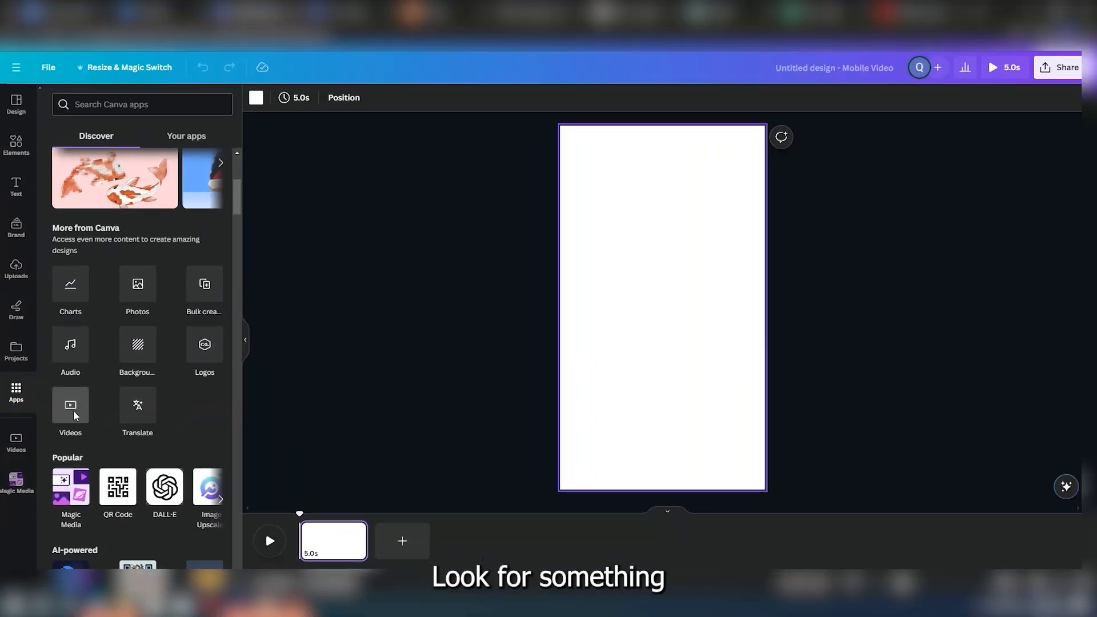
{"action": "left_click", "coordinate": [115, 423]}
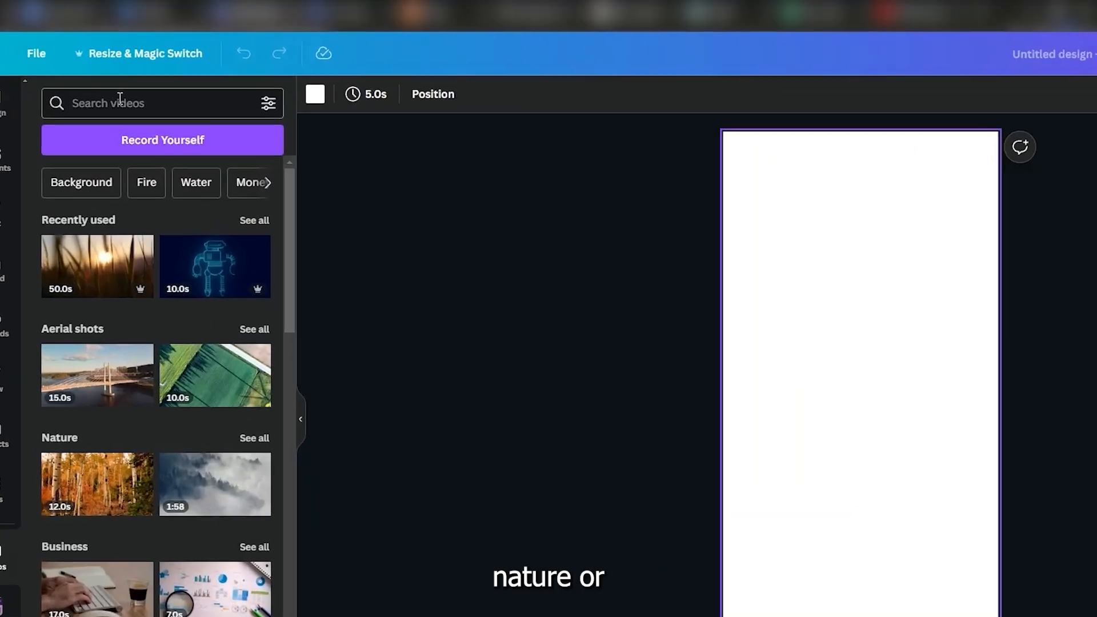
{"action": "left_click", "coordinate": [111, 100]}
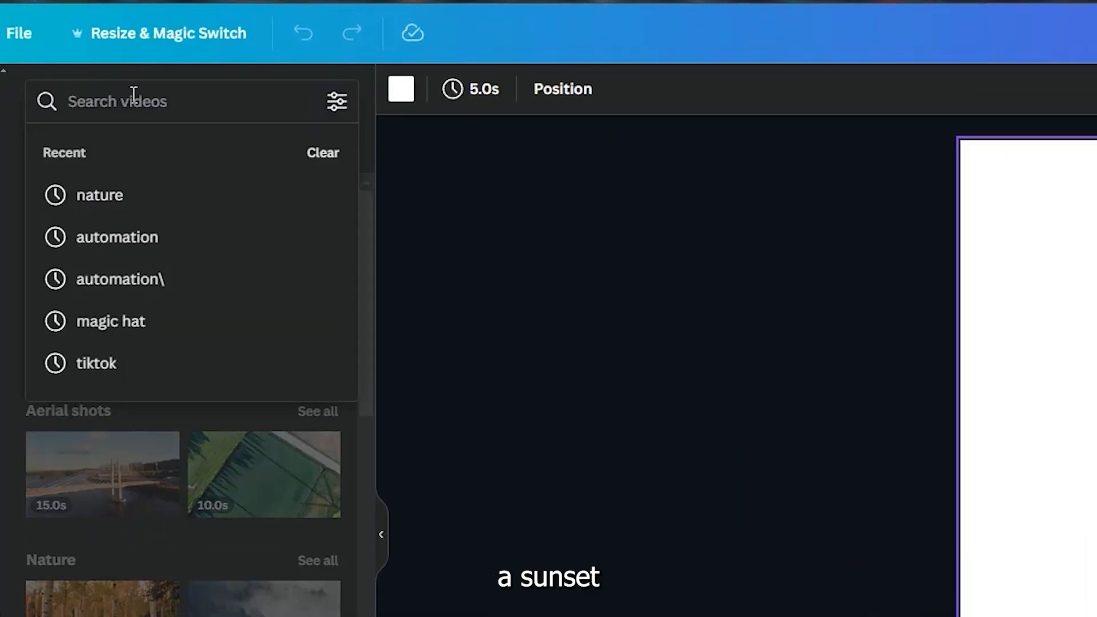
{"action": "type", "text": "nature"}
{"action": "key", "text": "Return"}
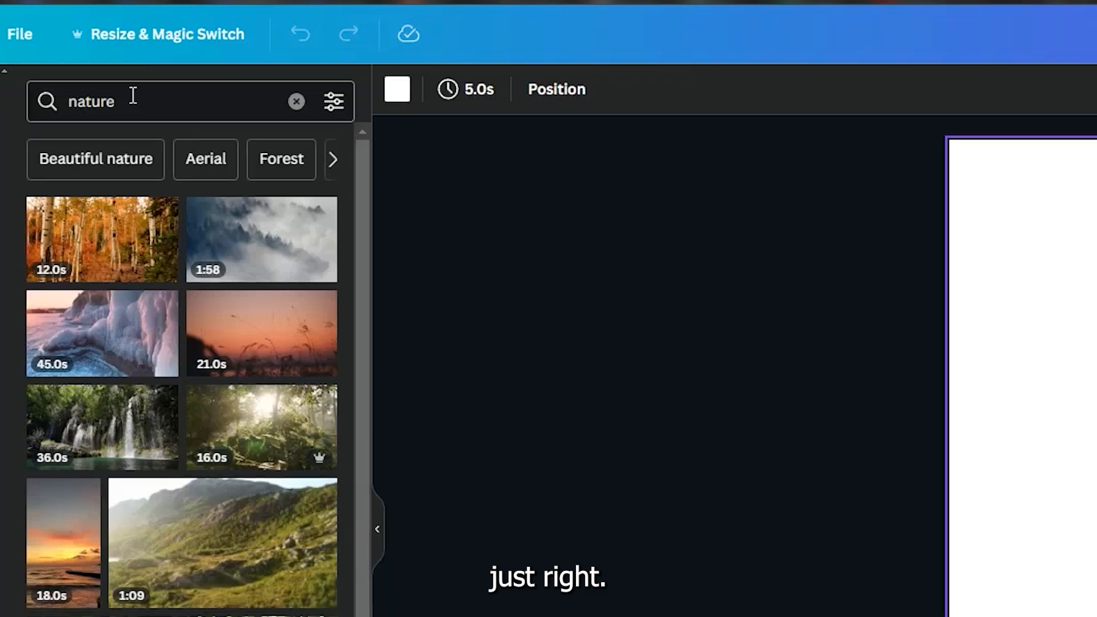
Add the 20-second clip of an orange sunset over the ocean to the page.
{"action": "scroll", "coordinate": [207, 582], "scroll_direction": "down", "scroll_amount": 5}
{"action": "scroll", "coordinate": [150, 365], "scroll_direction": "down", "scroll_amount": 10}
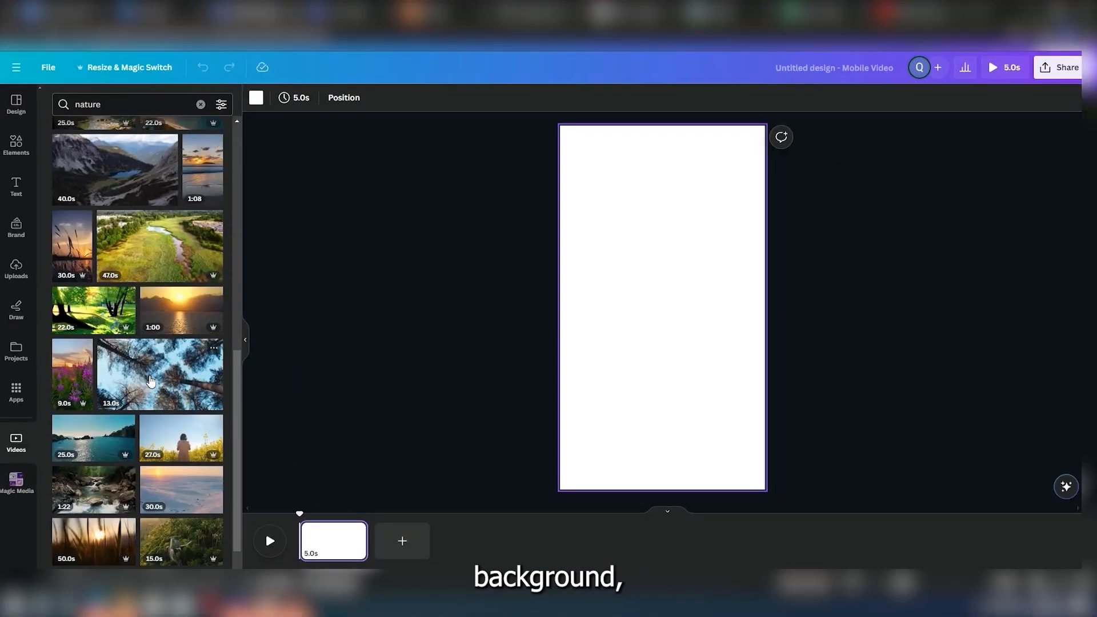
{"action": "scroll", "coordinate": [151, 382], "scroll_direction": "down", "scroll_amount": 3}
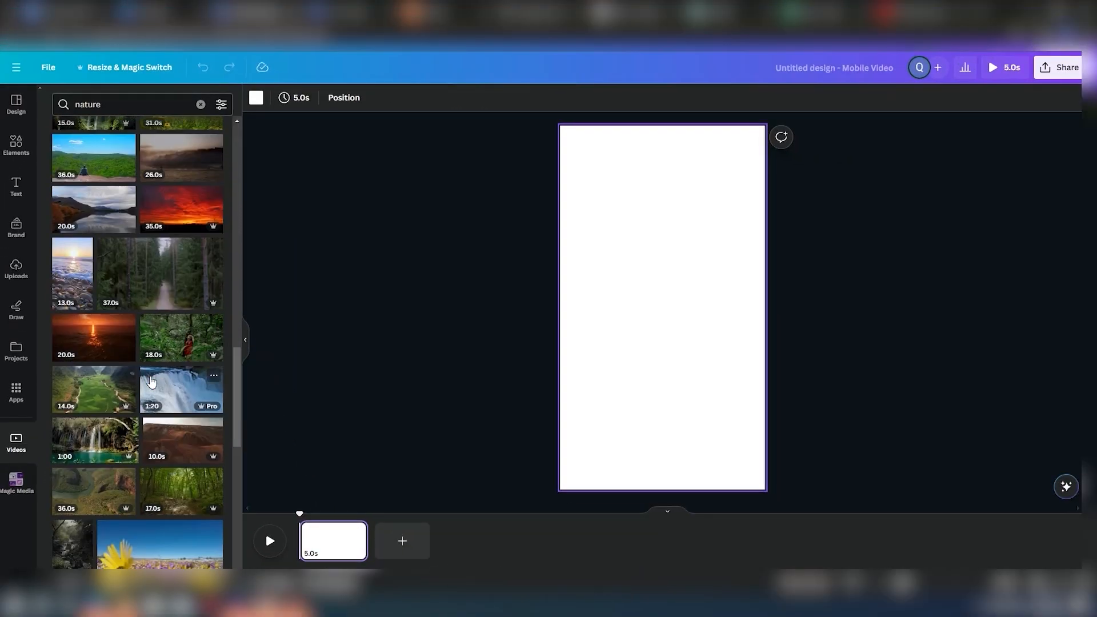
{"action": "left_click", "coordinate": [89, 344]}
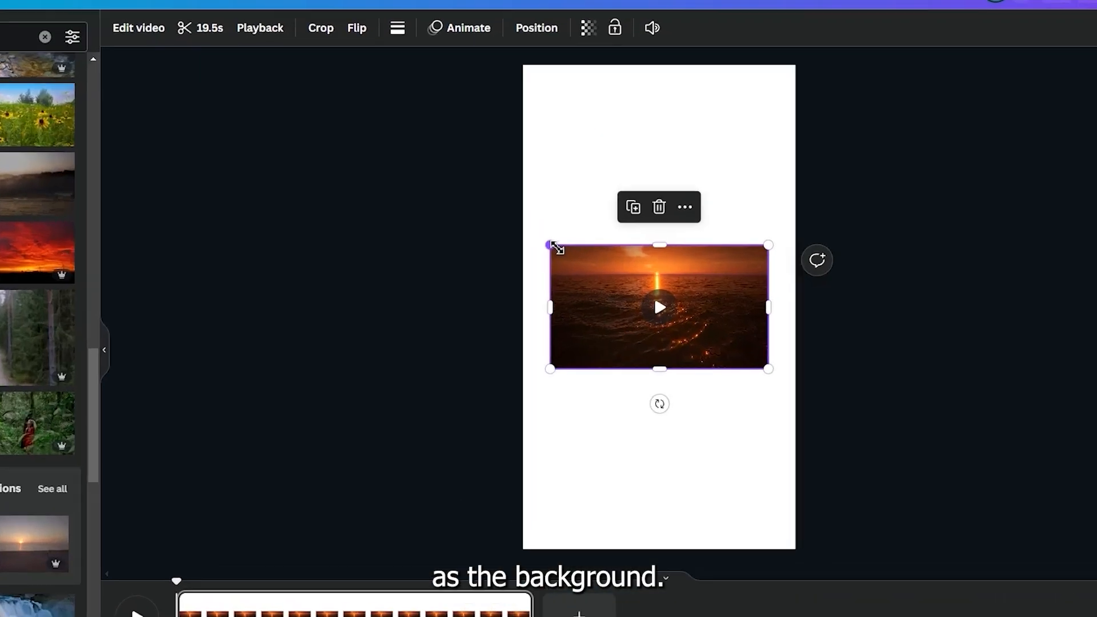
Stretch the sunset video on all sides until it covers the whole page.
{"action": "left_click_drag", "start_coordinate": [594, 259], "coordinate": [569, 247]}
{"action": "left_click_drag", "start_coordinate": [784, 290], "coordinate": [815, 291]}
{"action": "left_click_drag", "start_coordinate": [651, 217], "coordinate": [666, 27]}
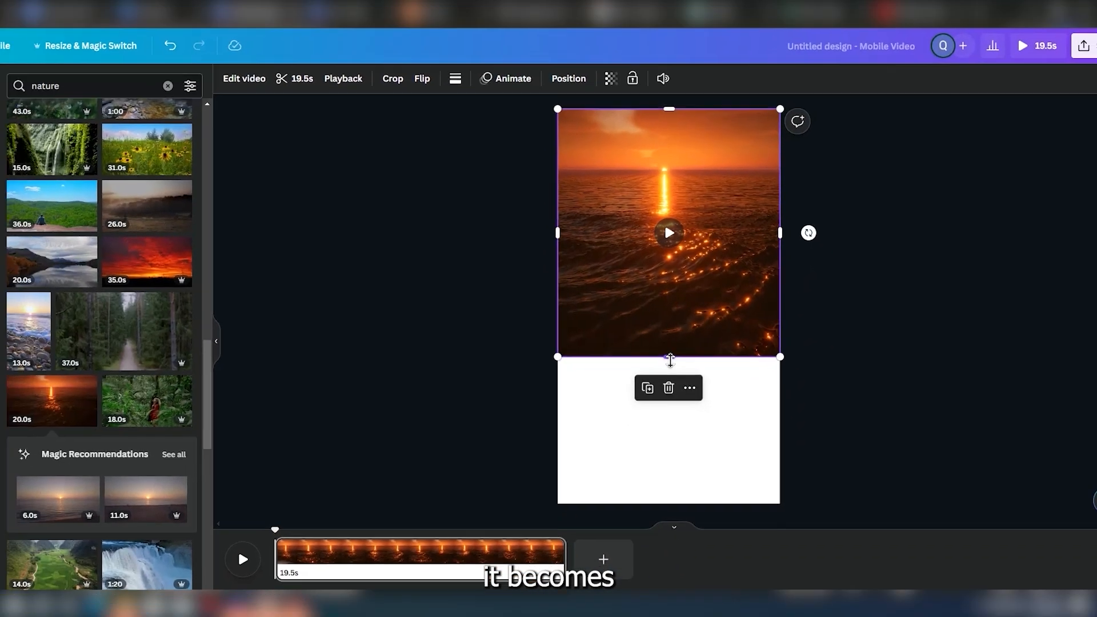
{"action": "left_click_drag", "start_coordinate": [647, 386], "coordinate": [643, 591]}
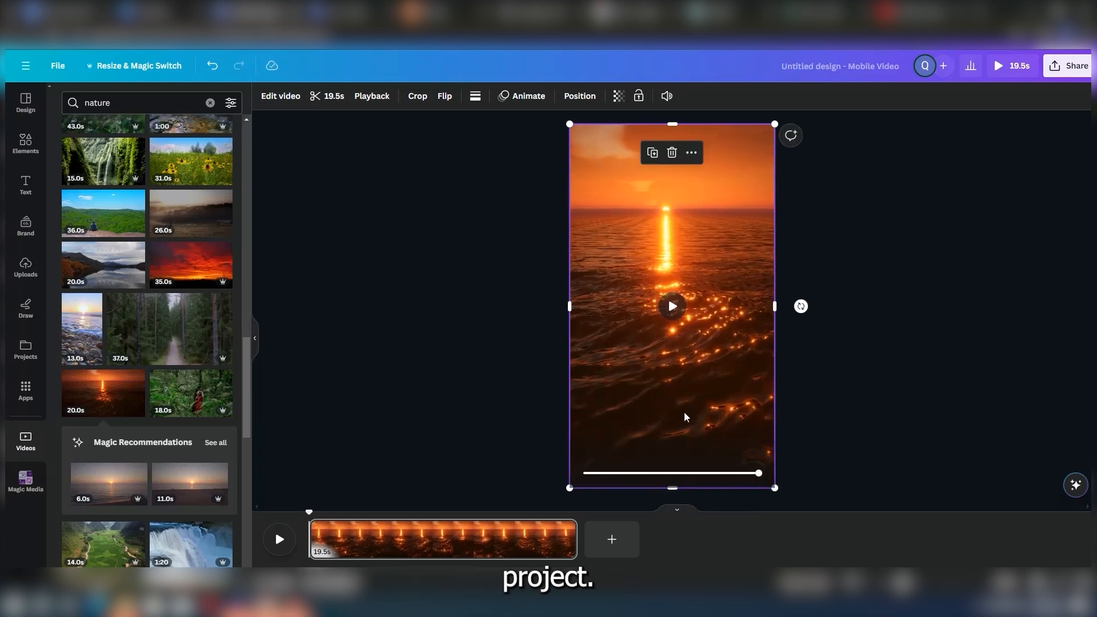
Undo the resizing of the sunset video.
{"action": "key", "text": "ctrl+z"}
{"action": "key", "text": "ctrl+z"}
{"action": "key", "text": "ctrl+z"}
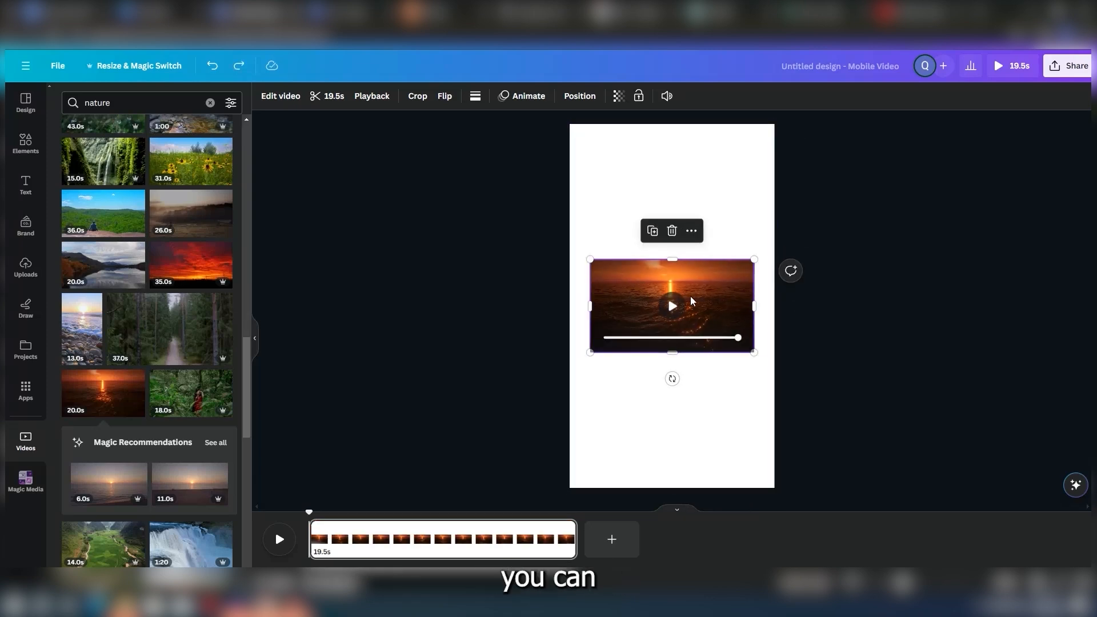
Set the sunset video as the page background.
{"action": "right_click", "coordinate": [698, 287]}
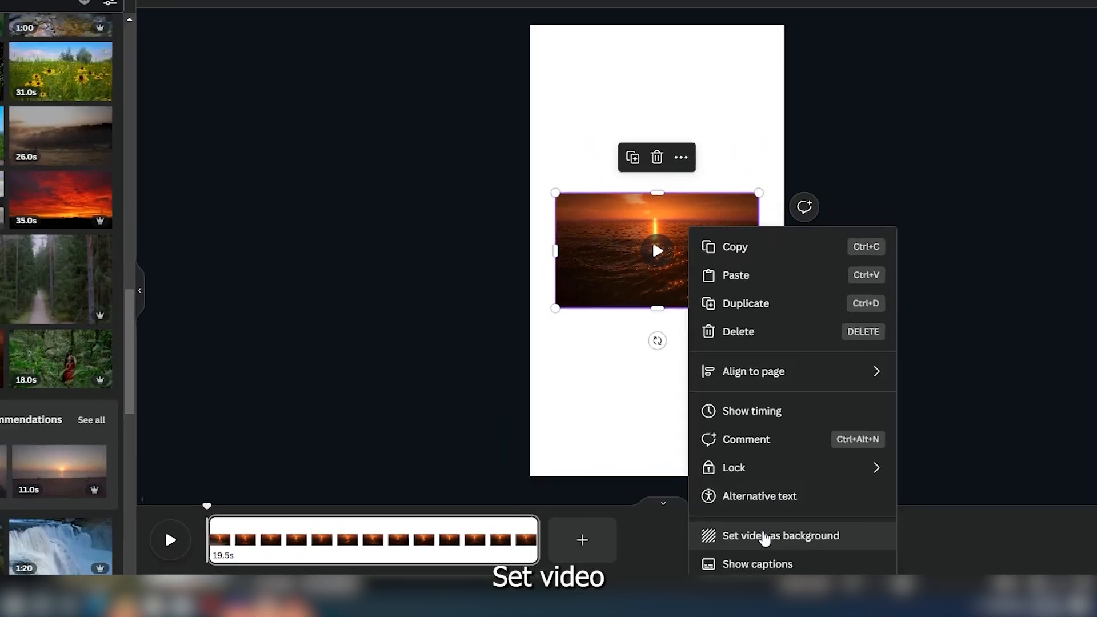
{"action": "left_click", "coordinate": [772, 537]}
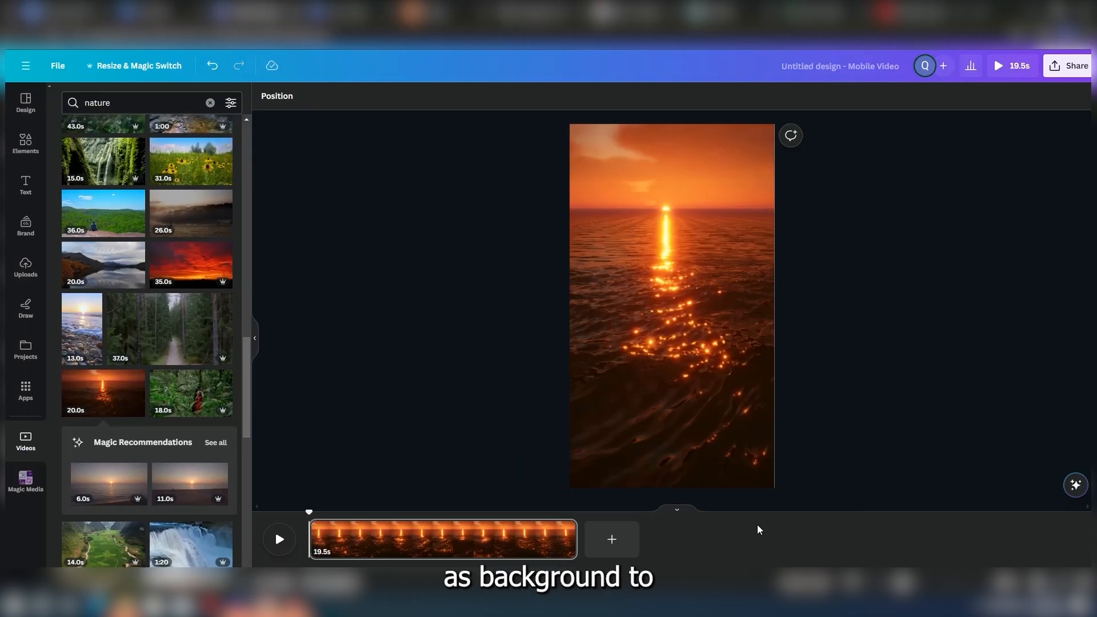
Shorten the background video to 6.0 seconds and mute its audio.
{"action": "left_click", "coordinate": [687, 300]}
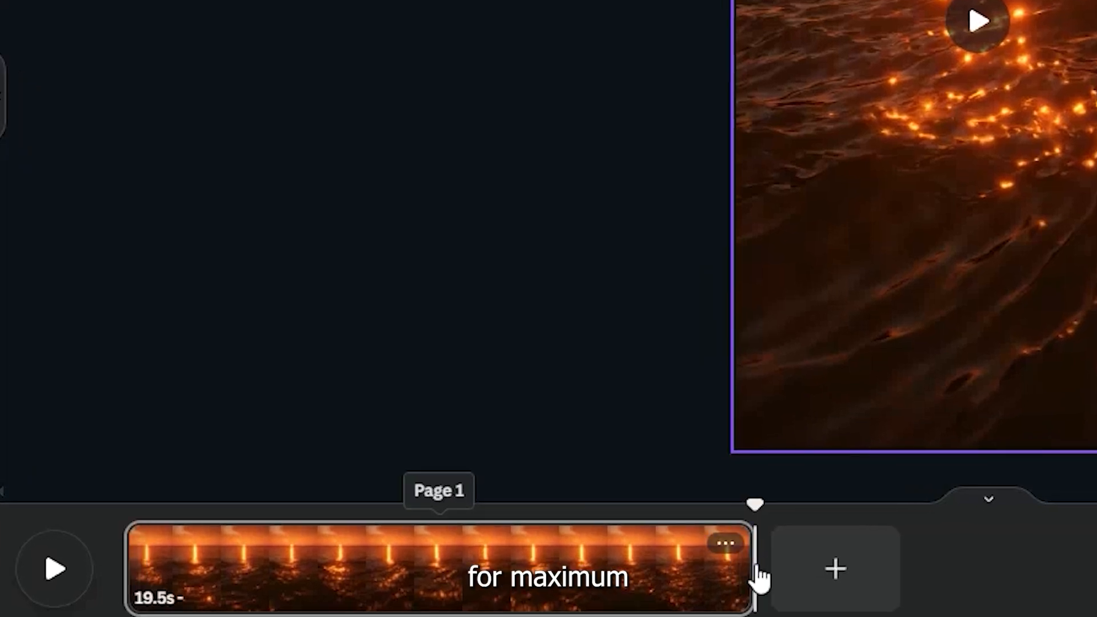
{"action": "left_click_drag", "start_coordinate": [754, 563], "coordinate": [312, 559]}
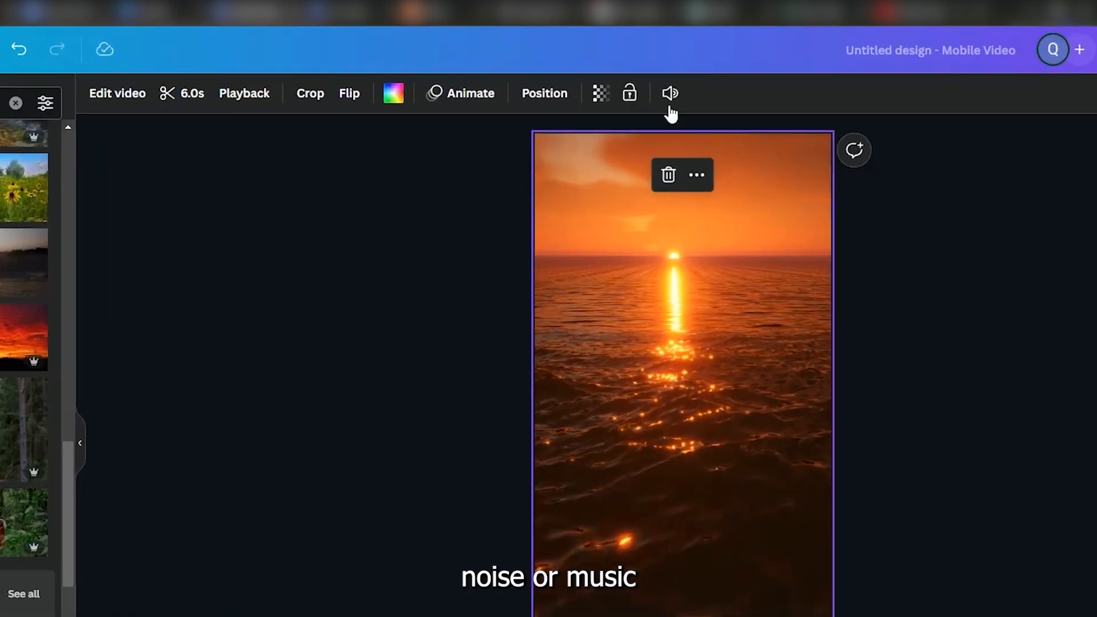
{"action": "left_click", "coordinate": [680, 92]}
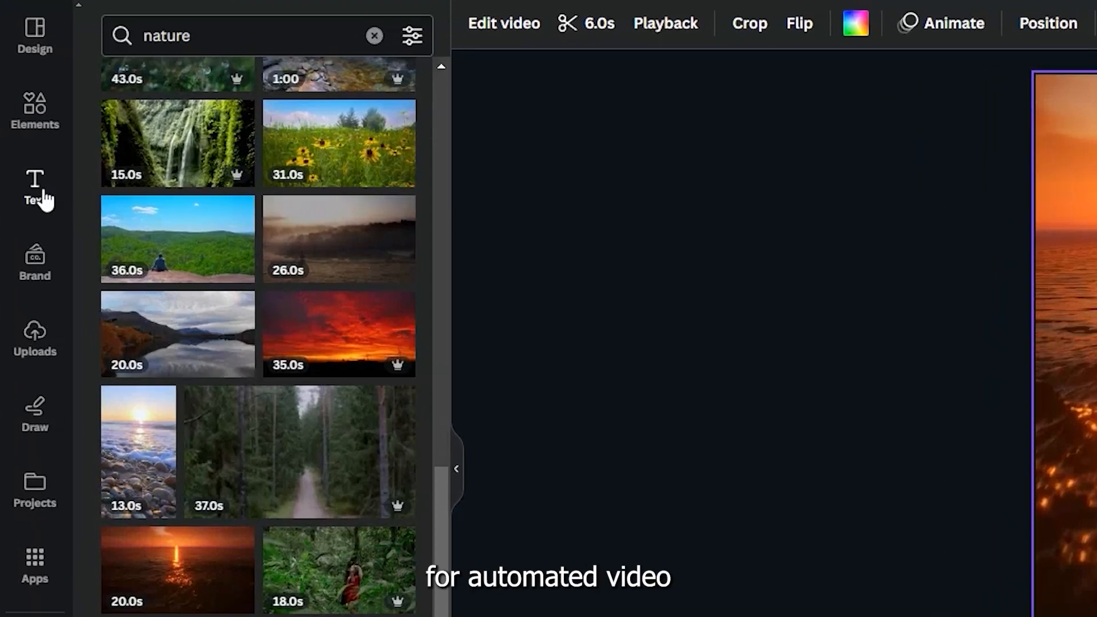
Add a subheading text element to the page.
{"action": "left_click", "coordinate": [36, 188]}
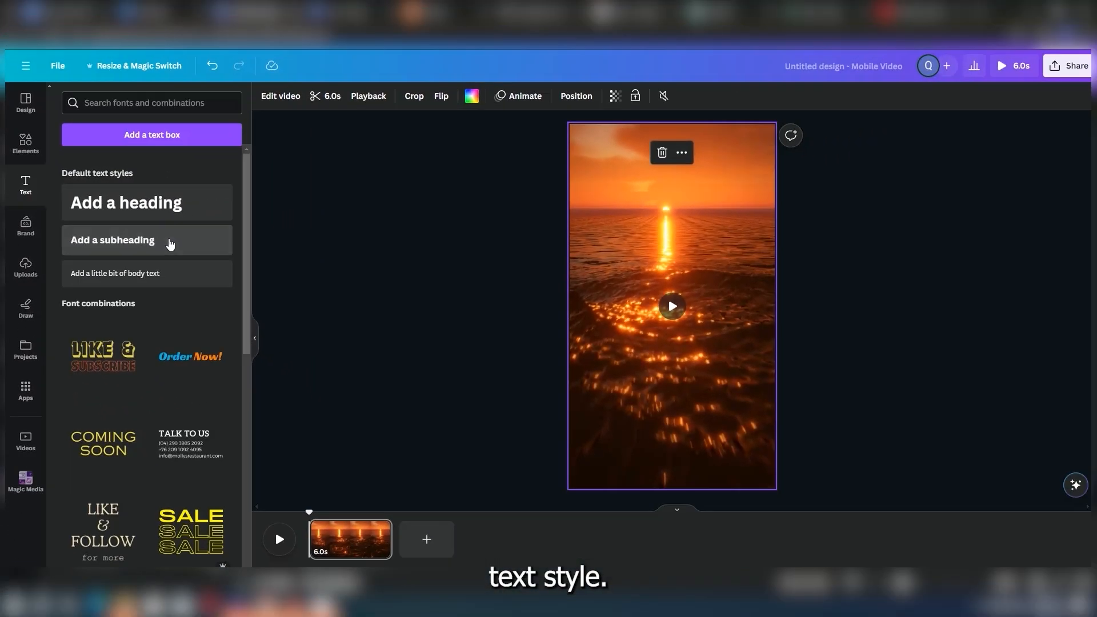
{"action": "left_click", "coordinate": [170, 245]}
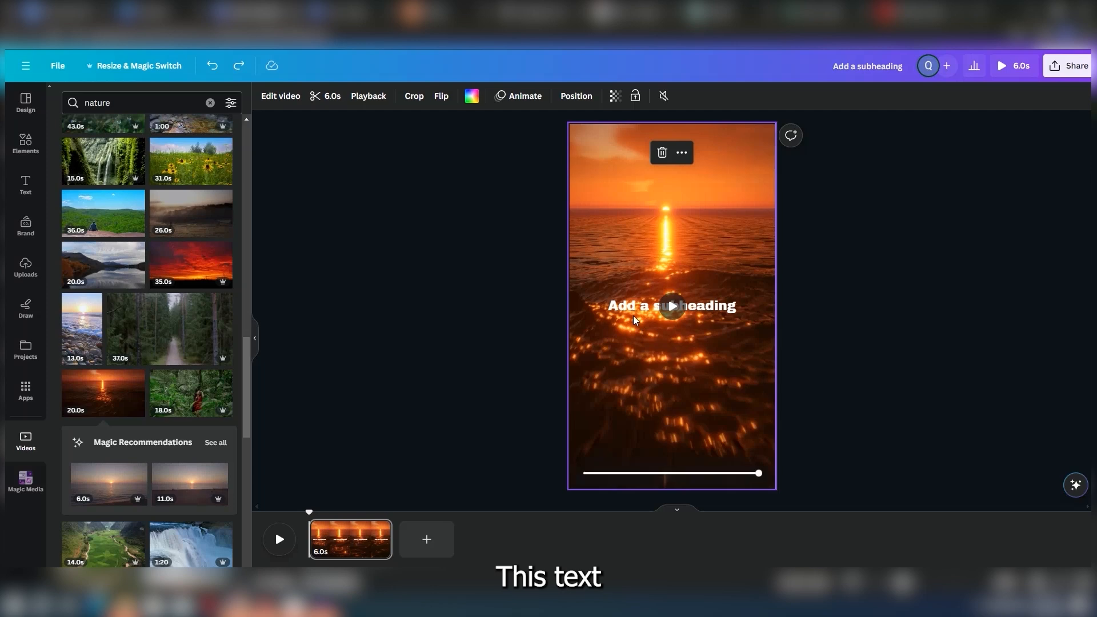
Replace the subheading placeholder with "Topic" and move the text to the upper-left area of the page.
{"action": "double_click", "coordinate": [632, 308]}
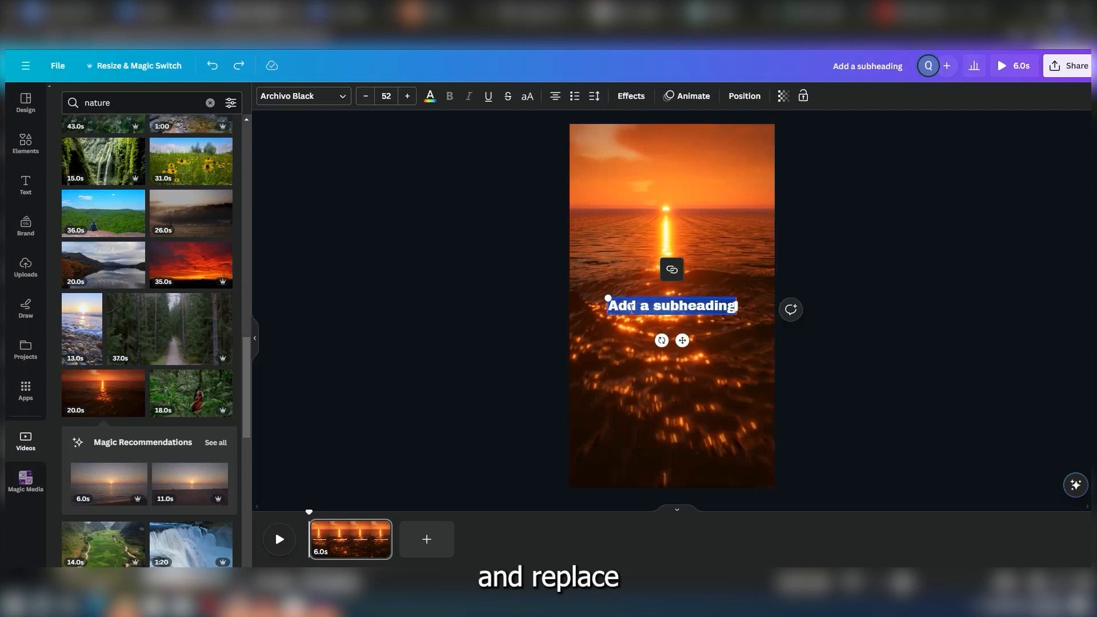
{"action": "type", "text": "Topic"}
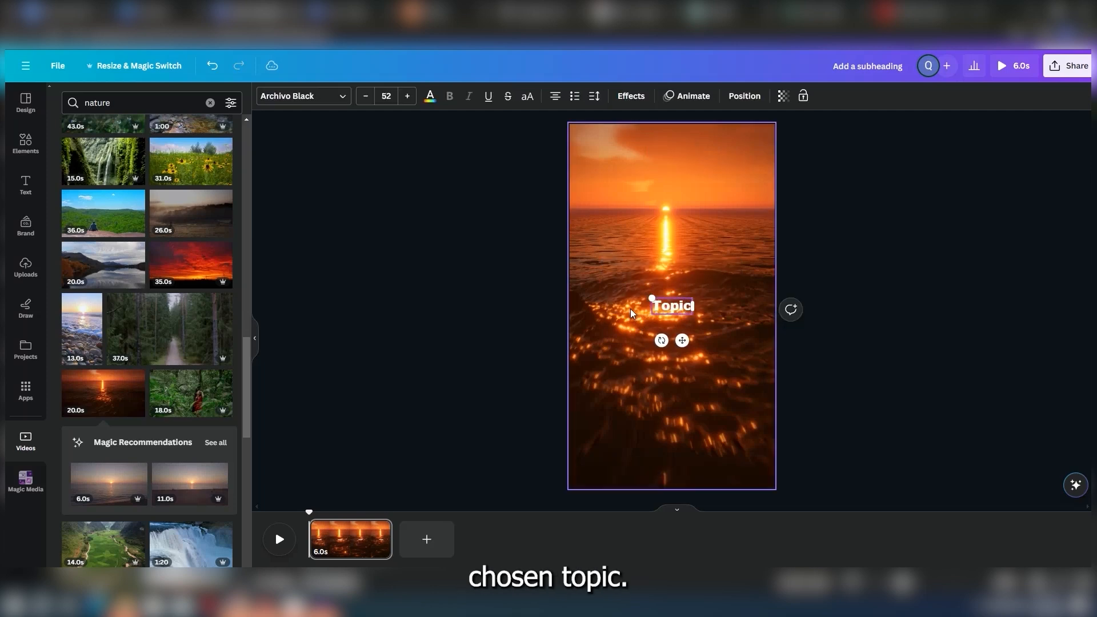
{"action": "left_click", "coordinate": [629, 308]}
{"action": "left_click_drag", "start_coordinate": [654, 309], "coordinate": [597, 152]}
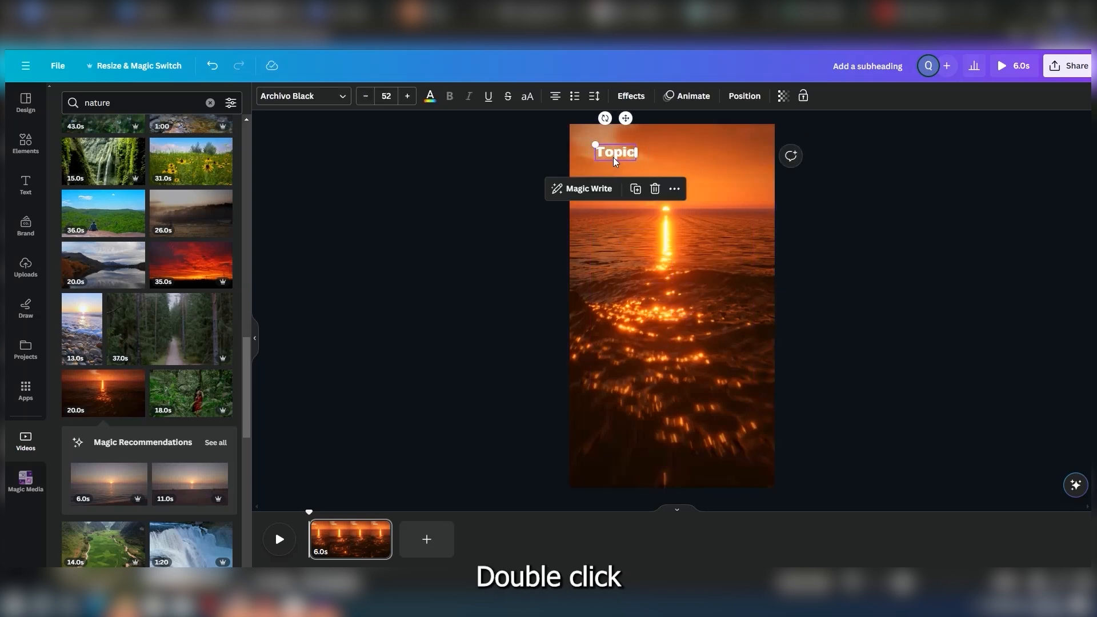
Try the Background effect style on the Topic text.
{"action": "double_click", "coordinate": [614, 155]}
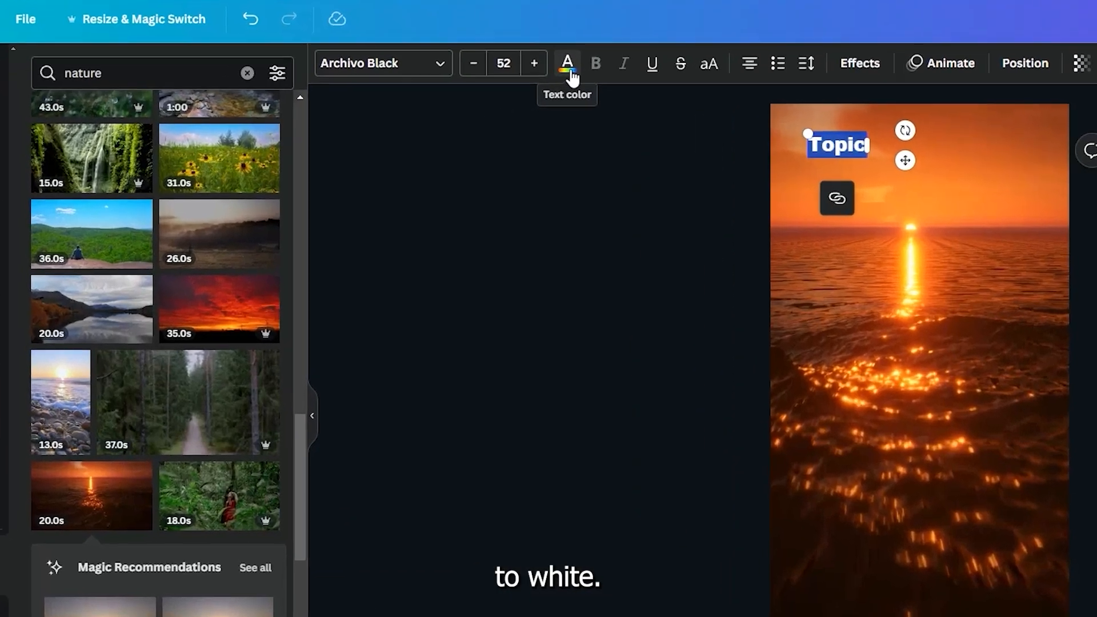
{"action": "left_click", "coordinate": [457, 91]}
{"action": "left_click", "coordinate": [872, 61]}
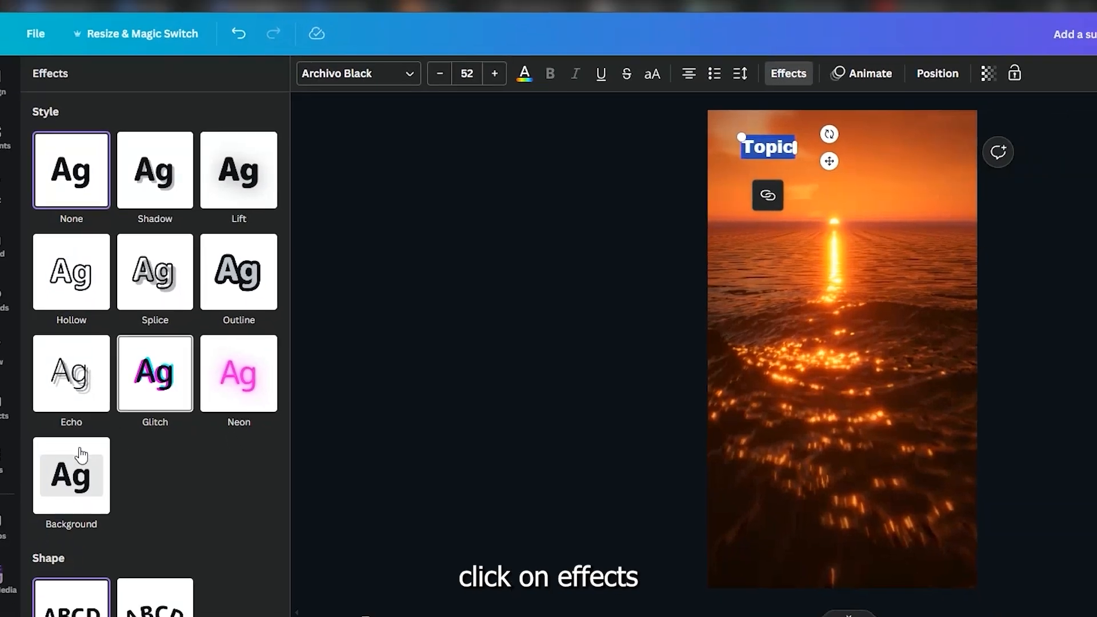
{"action": "left_click", "coordinate": [70, 524]}
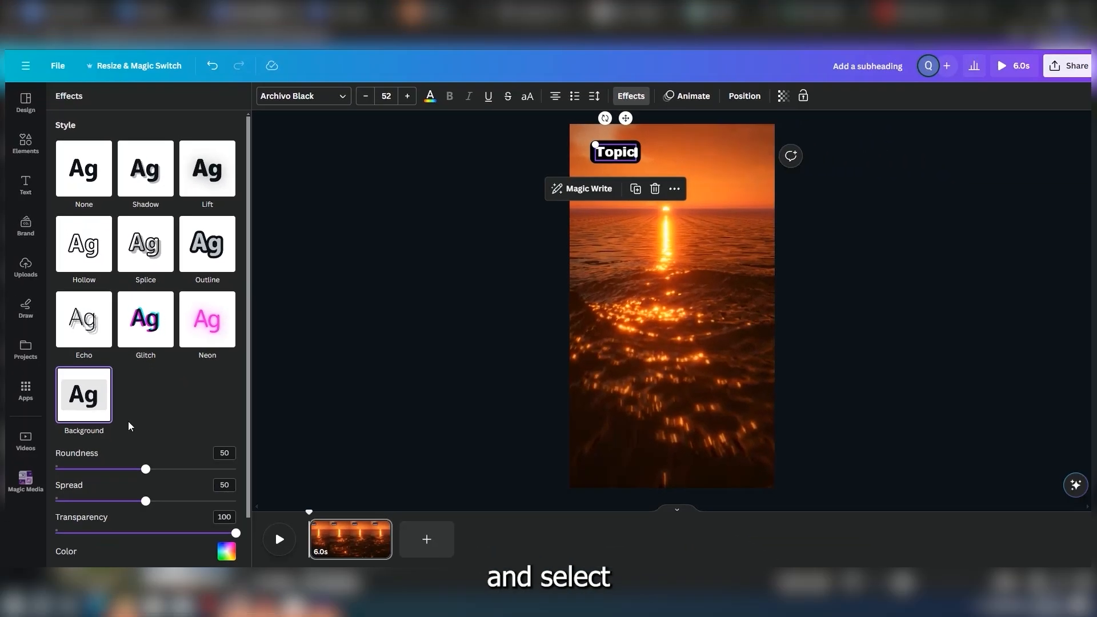
{"action": "left_click", "coordinate": [240, 605]}
{"action": "scroll", "coordinate": [197, 526], "scroll_direction": "down", "scroll_amount": 1}
{"action": "scroll", "coordinate": [189, 482], "scroll_direction": "up", "scroll_amount": 1}
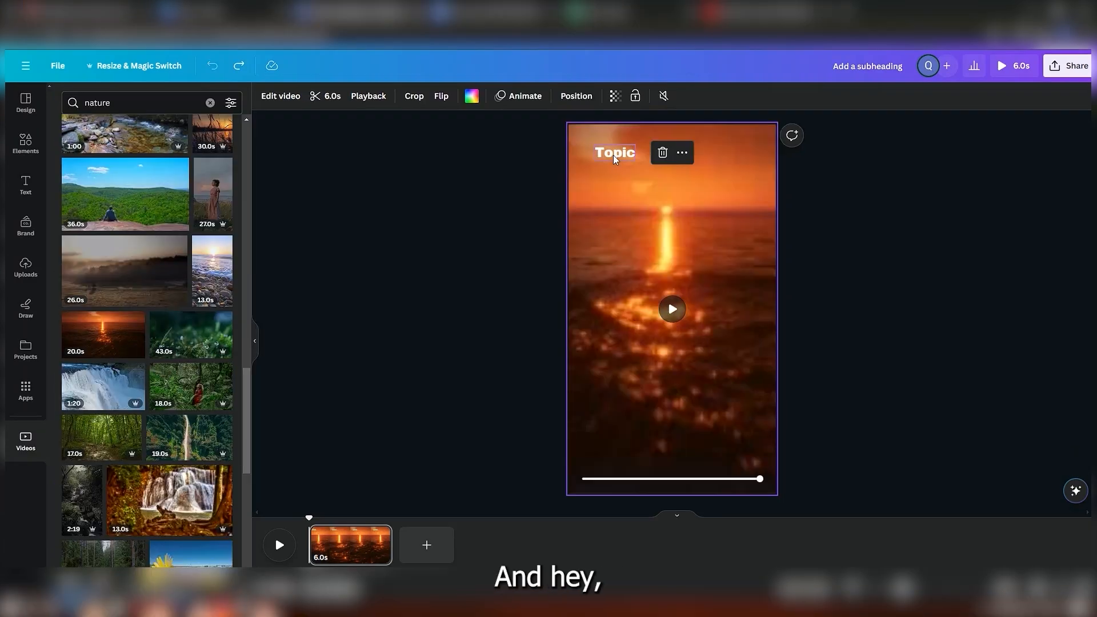
Move the Topic text to the horizontal centre of the page near the horizon and set its font to Fredoka.
{"action": "left_click_drag", "start_coordinate": [614, 160], "coordinate": [657, 198]}
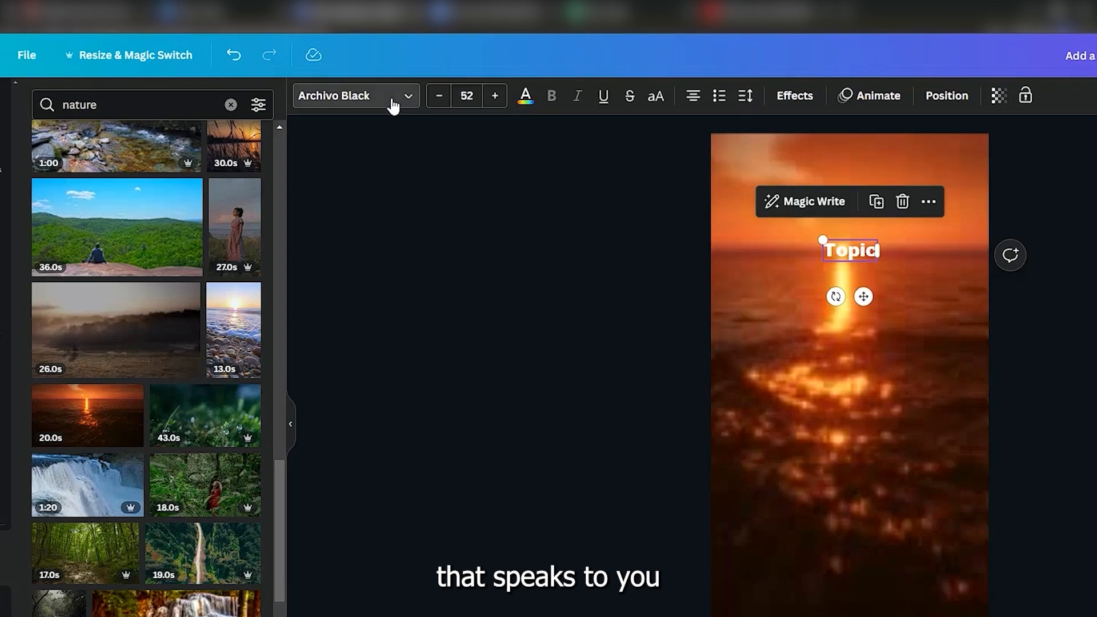
{"action": "left_click", "coordinate": [335, 99]}
{"action": "scroll", "coordinate": [124, 396], "scroll_direction": "down", "scroll_amount": 5}
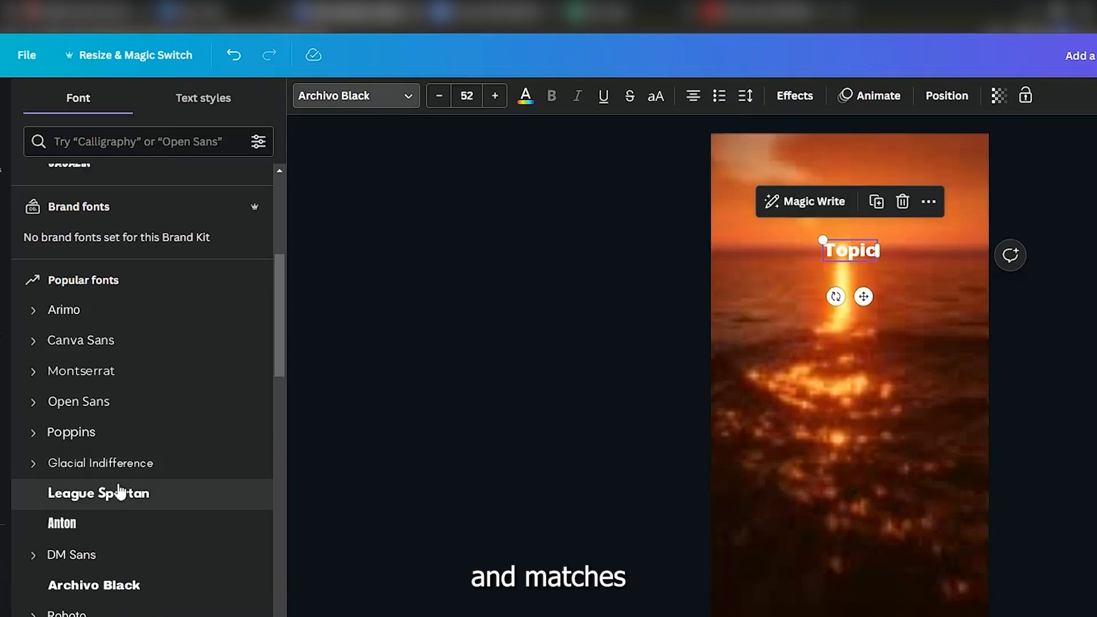
{"action": "scroll", "coordinate": [120, 493], "scroll_direction": "down", "scroll_amount": 9}
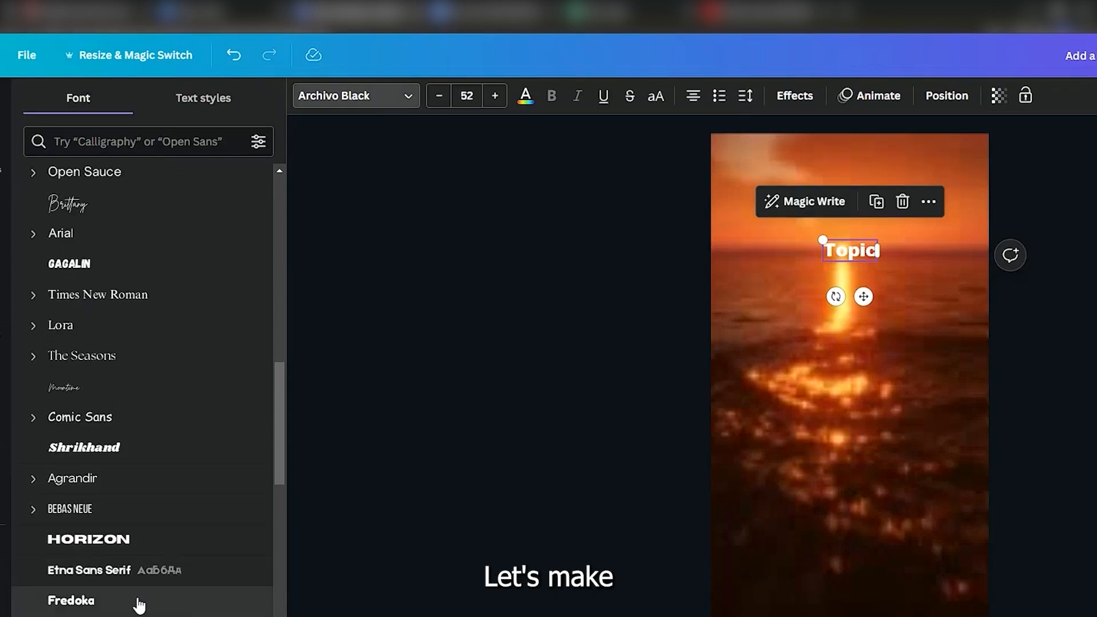
{"action": "left_click", "coordinate": [139, 602]}
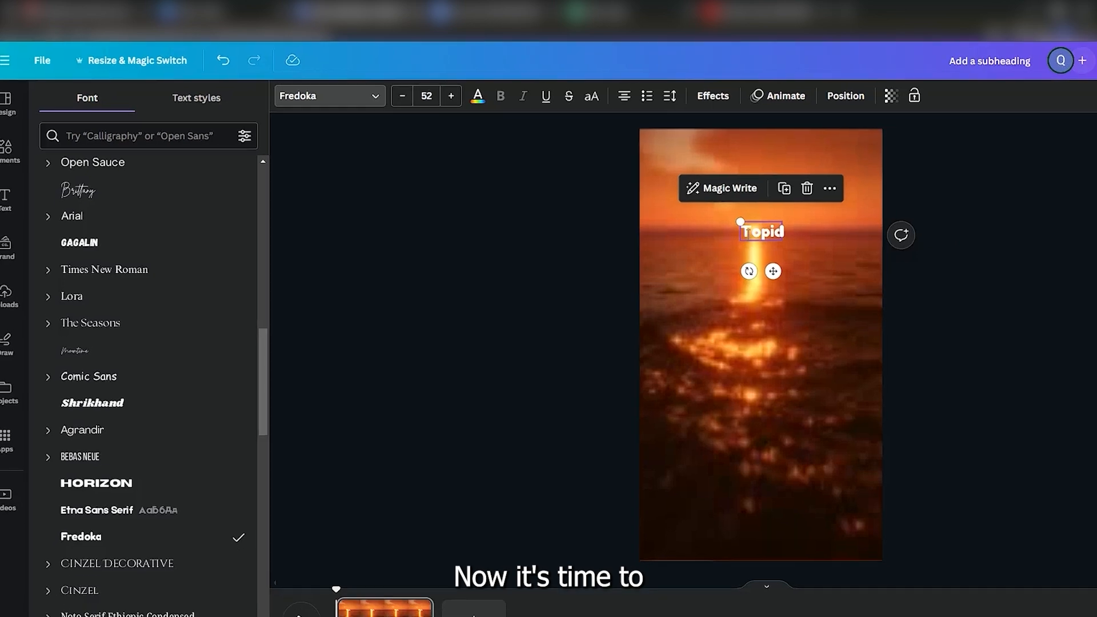
Duplicate the Topic text, centred below the original, and change the copy's wording to "Part One".
{"action": "left_click", "coordinate": [640, 216]}
{"action": "right_click", "coordinate": [662, 213]}
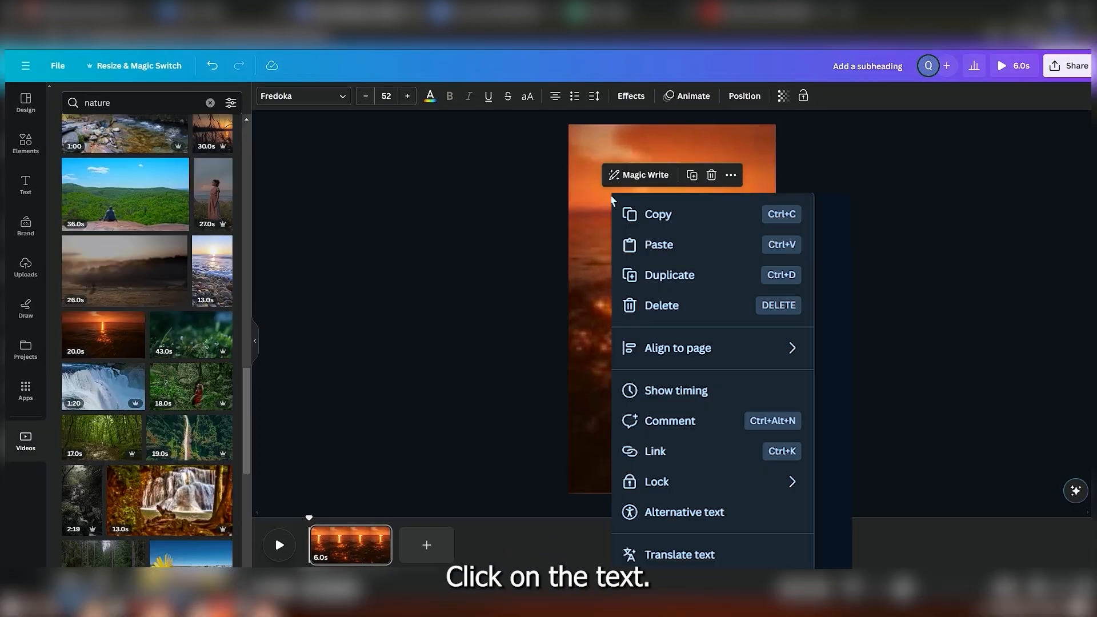
{"action": "left_click", "coordinate": [674, 275]}
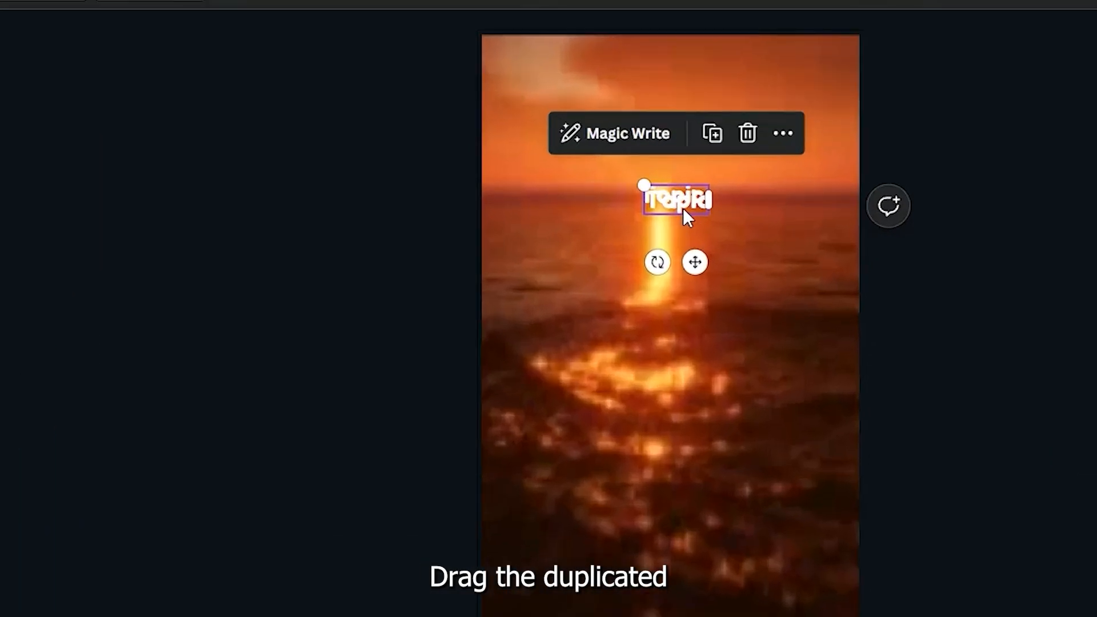
{"action": "left_click_drag", "start_coordinate": [683, 208], "coordinate": [674, 321]}
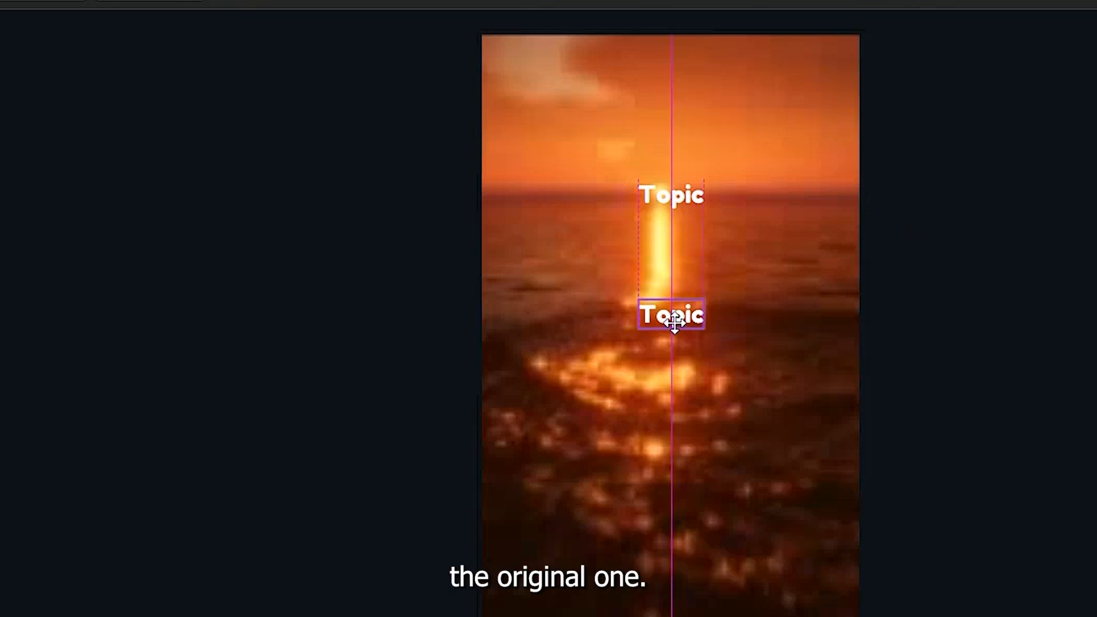
{"action": "left_click_drag", "start_coordinate": [676, 346], "coordinate": [677, 344]}
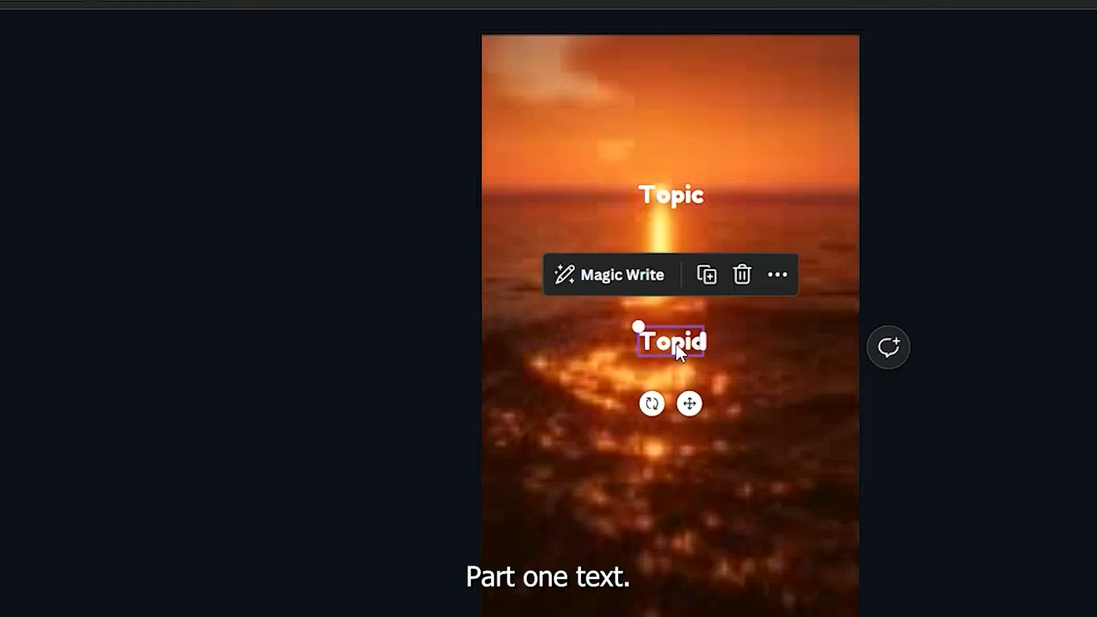
{"action": "double_click", "coordinate": [676, 343]}
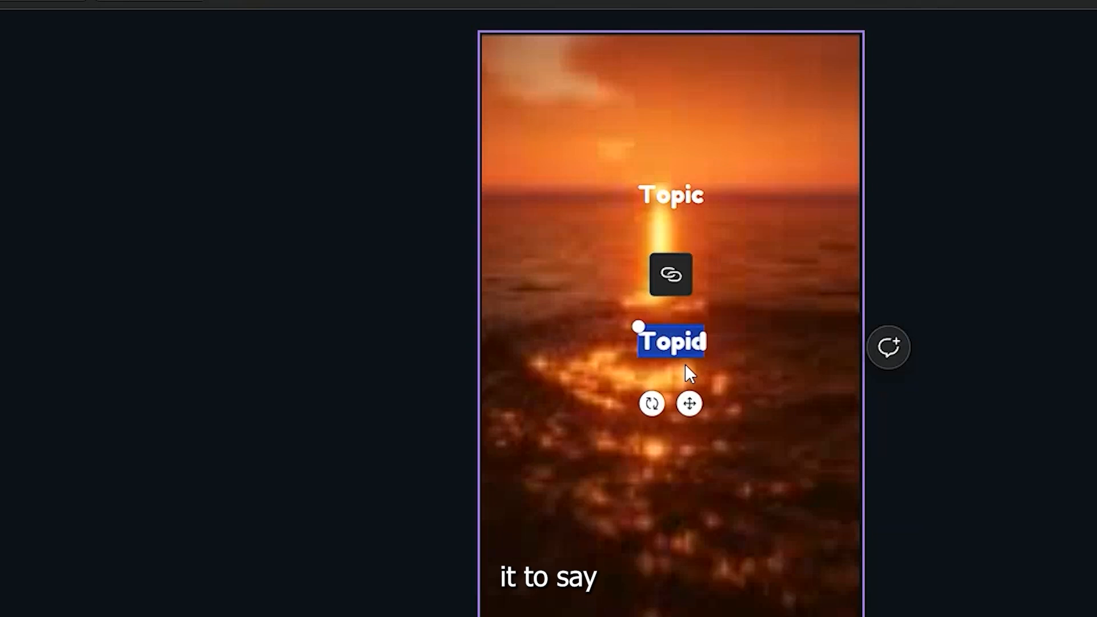
{"action": "type", "text": "Part One"}
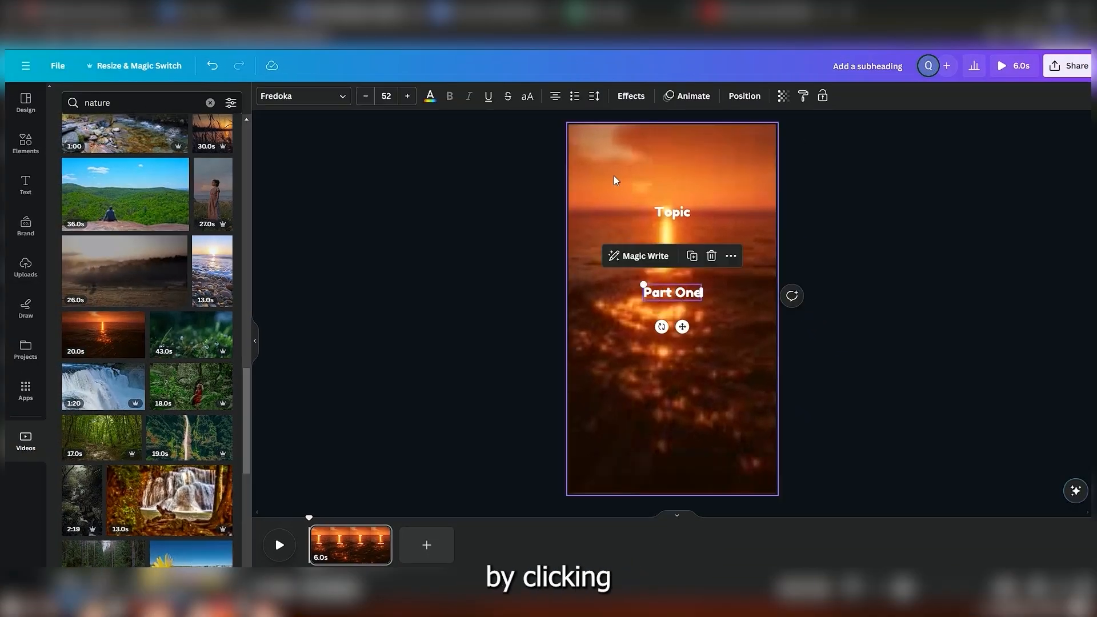
Apply a black (#000000) Outline effect with thickness 75 to the Part One text.
{"action": "left_click", "coordinate": [631, 95]}
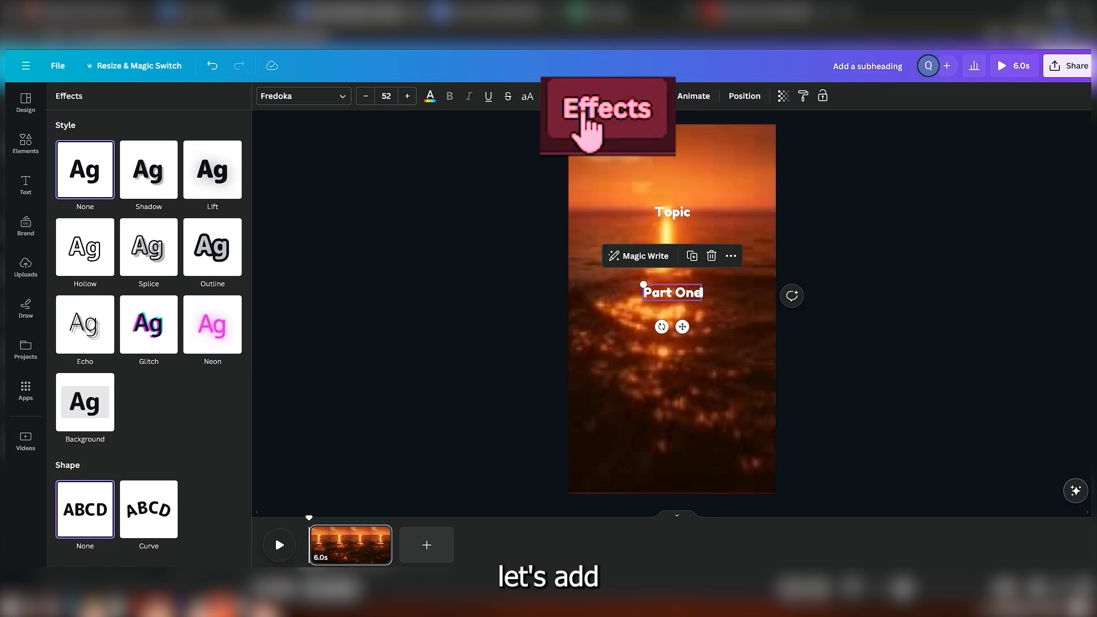
{"action": "left_click", "coordinate": [206, 254]}
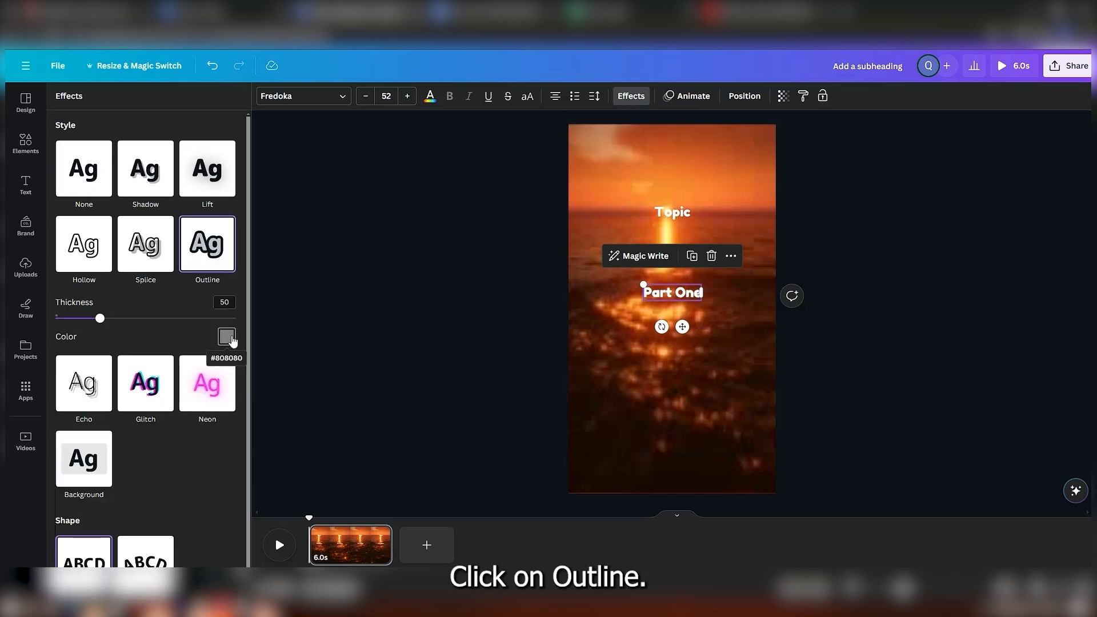
{"action": "left_click", "coordinate": [227, 337]}
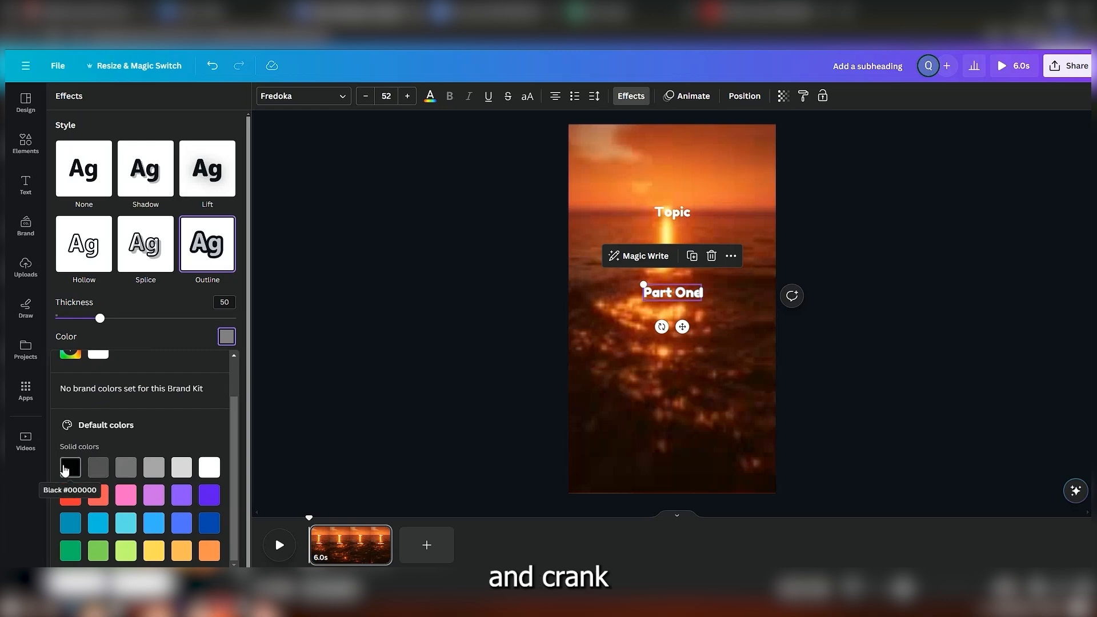
{"action": "left_click", "coordinate": [64, 469]}
{"action": "left_click", "coordinate": [102, 344]}
{"action": "left_click_drag", "start_coordinate": [100, 319], "coordinate": [123, 319]}
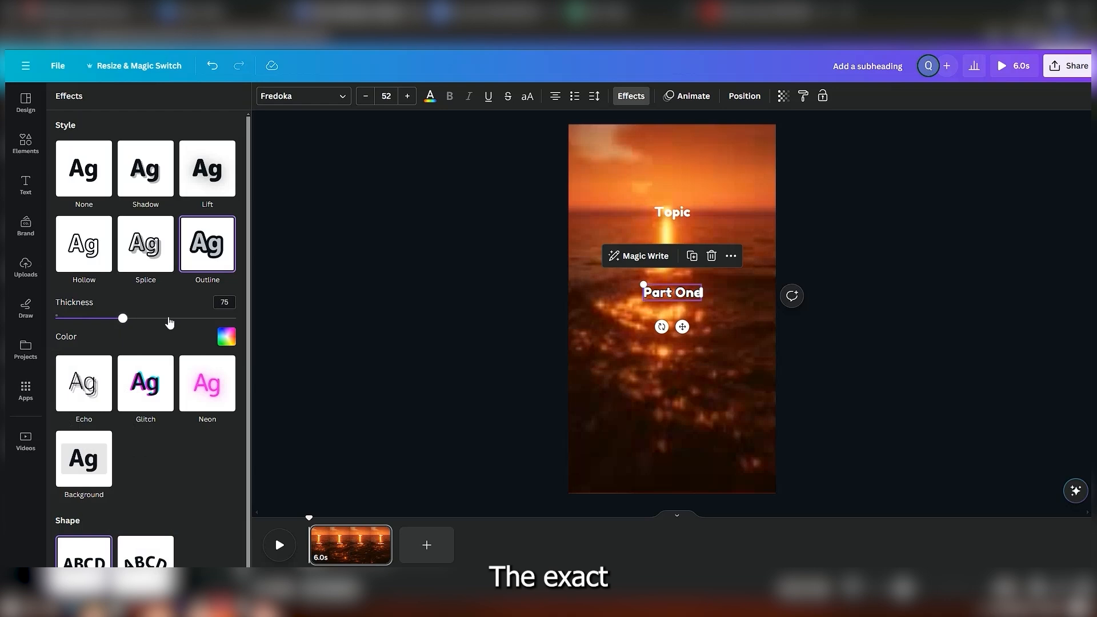
{"action": "left_click", "coordinate": [662, 367]}
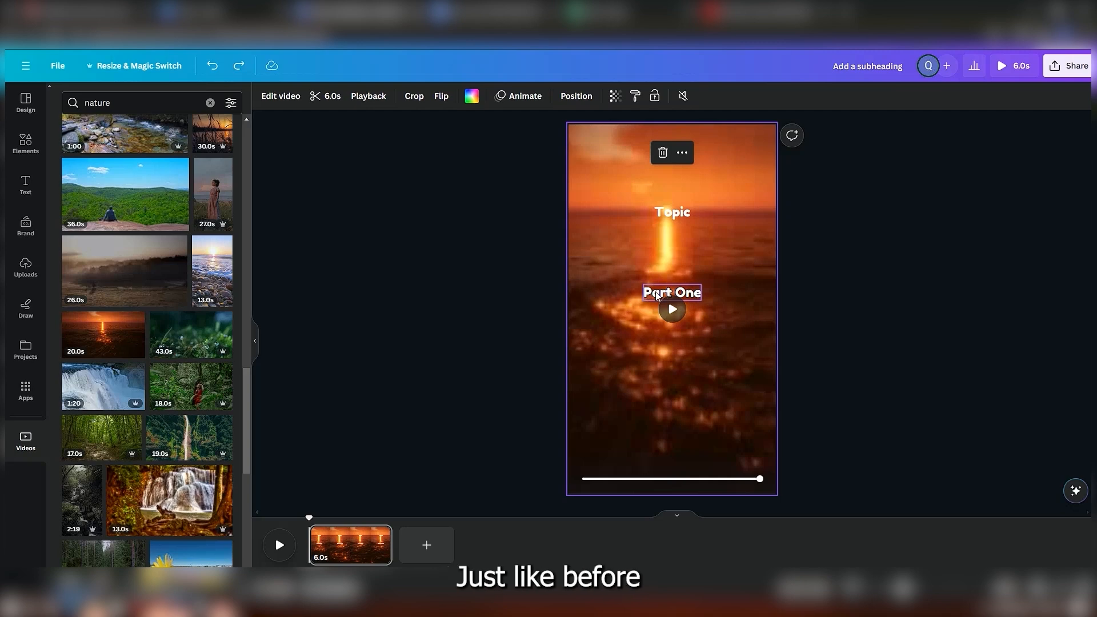
Duplicate the Part One text and place the copy directly beneath the original, aligned to its centre.
{"action": "right_click", "coordinate": [653, 292]}
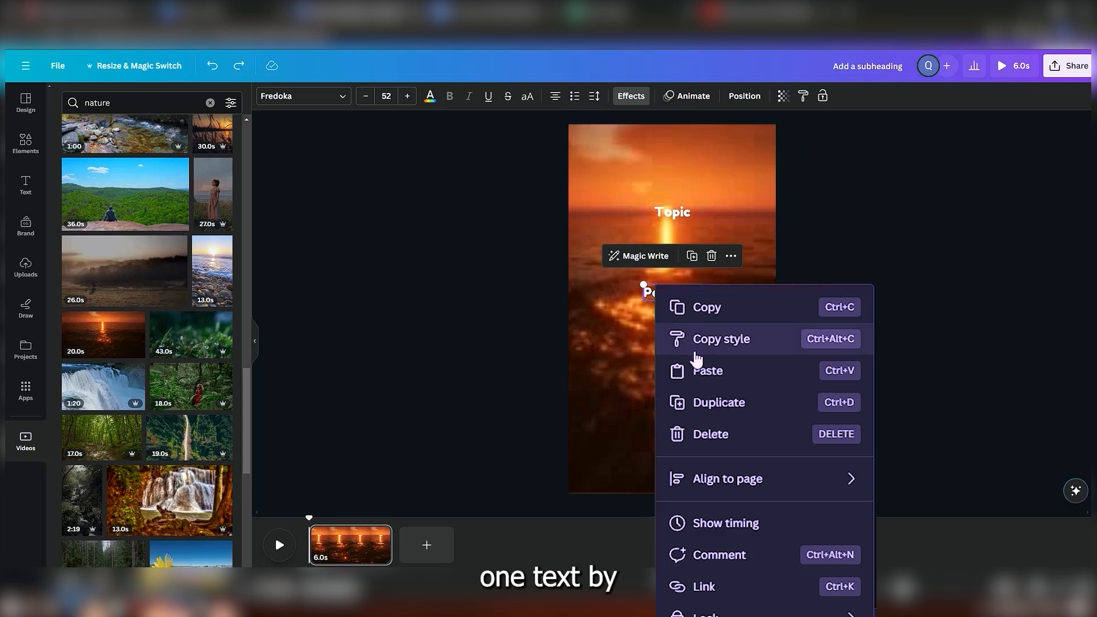
{"action": "left_click", "coordinate": [706, 405]}
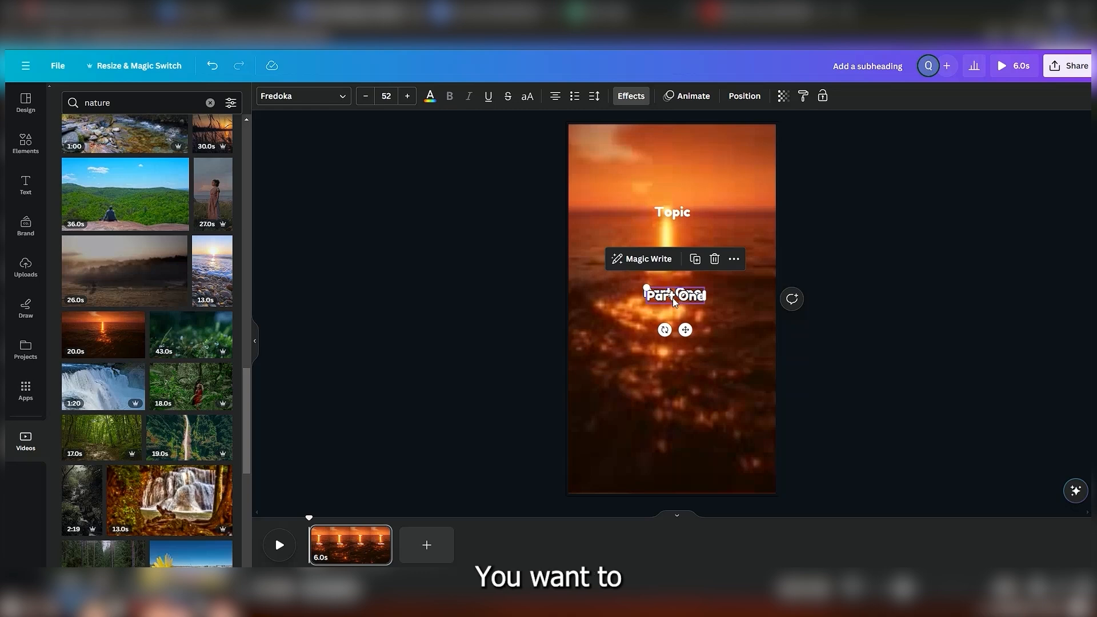
{"action": "left_click_drag", "start_coordinate": [673, 299], "coordinate": [671, 310]}
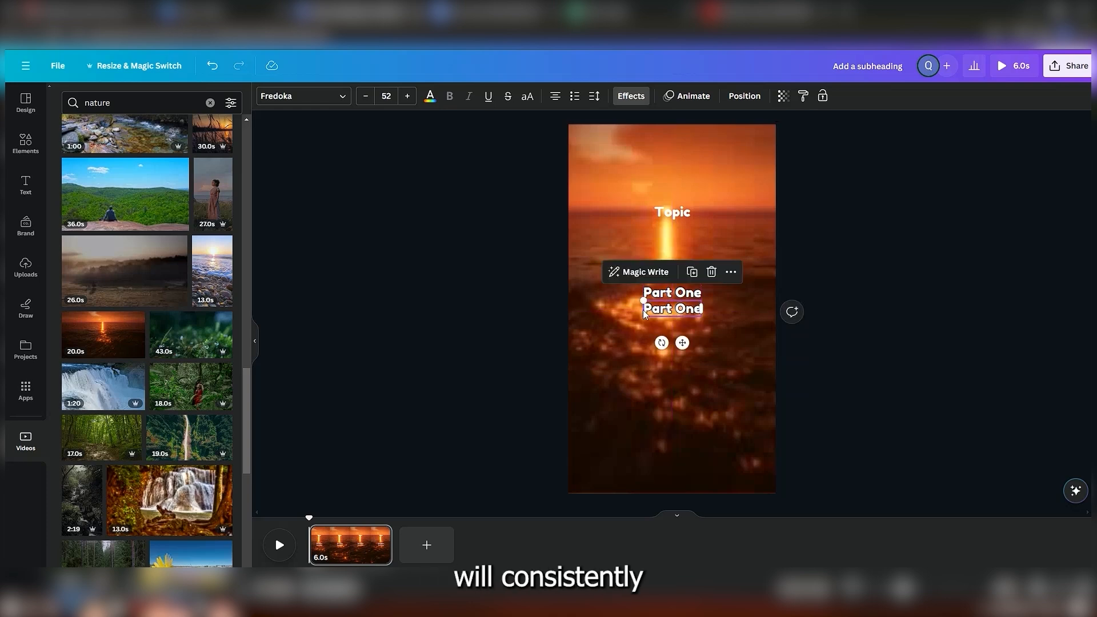
{"action": "left_click", "coordinate": [629, 310]}
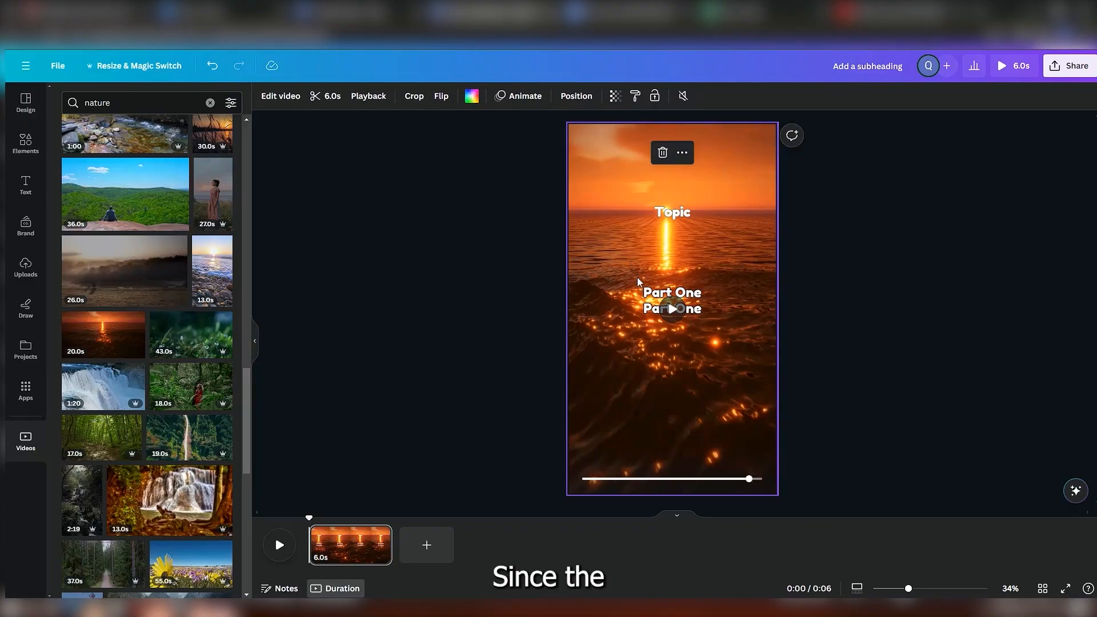
Widen both Part One text boxes so each spans the full width of the page.
{"action": "left_click", "coordinate": [646, 311]}
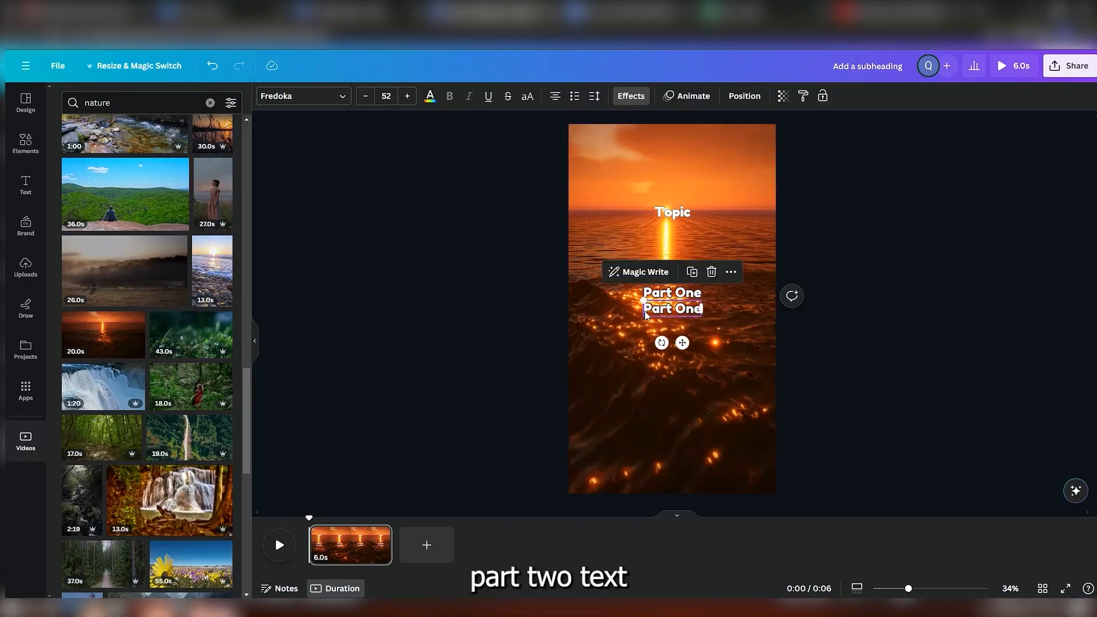
{"action": "left_click", "coordinate": [641, 297]}
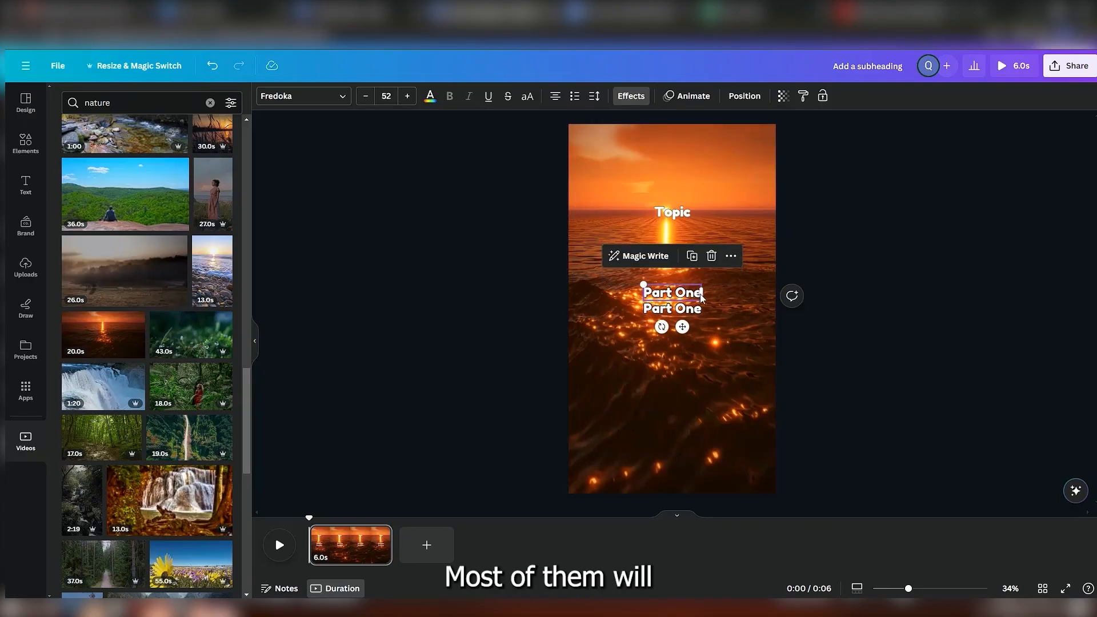
{"action": "left_click_drag", "start_coordinate": [702, 297], "coordinate": [777, 296]}
{"action": "left_click_drag", "start_coordinate": [646, 293], "coordinate": [569, 292]}
{"action": "left_click", "coordinate": [680, 308]}
{"action": "left_click_drag", "start_coordinate": [703, 309], "coordinate": [776, 309]}
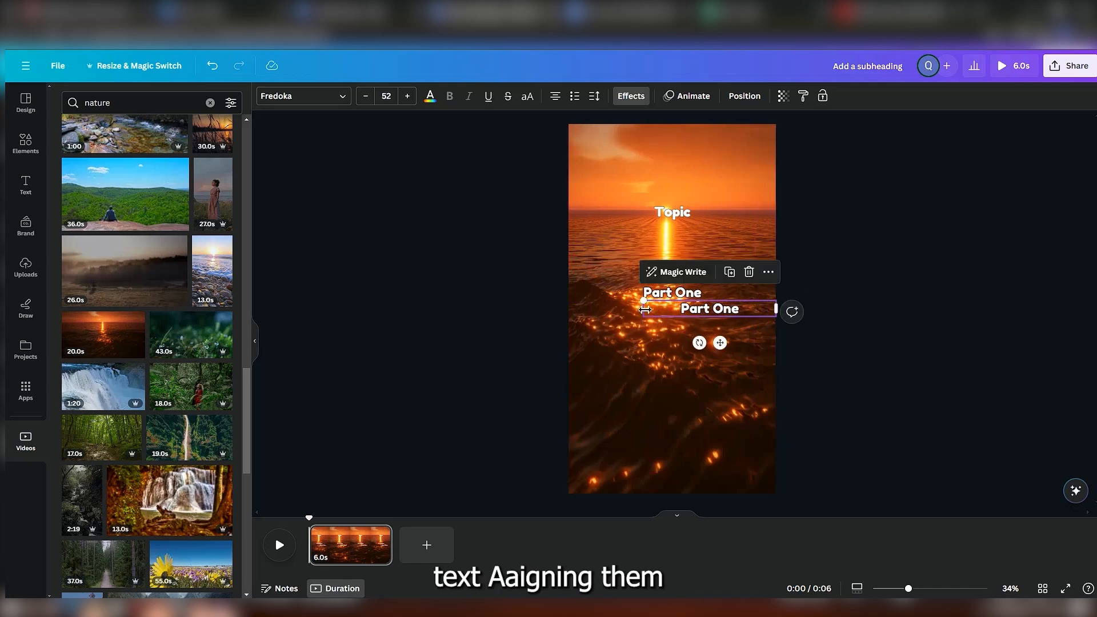
{"action": "left_click_drag", "start_coordinate": [642, 309], "coordinate": [570, 310]}
{"action": "left_click", "coordinate": [648, 370]}
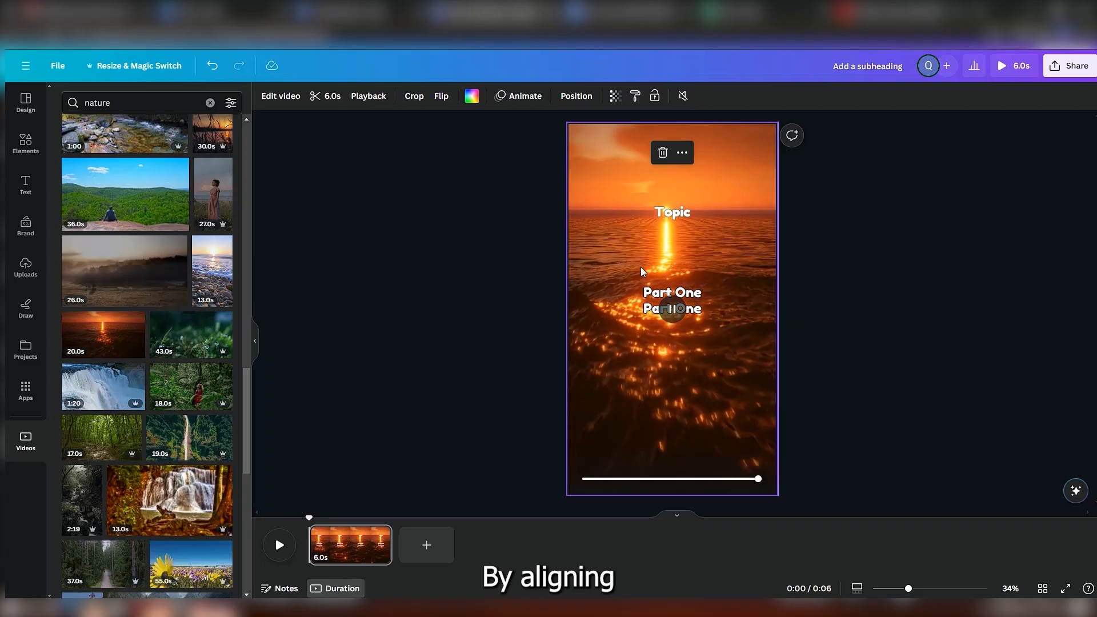
{"action": "left_click", "coordinate": [672, 311]}
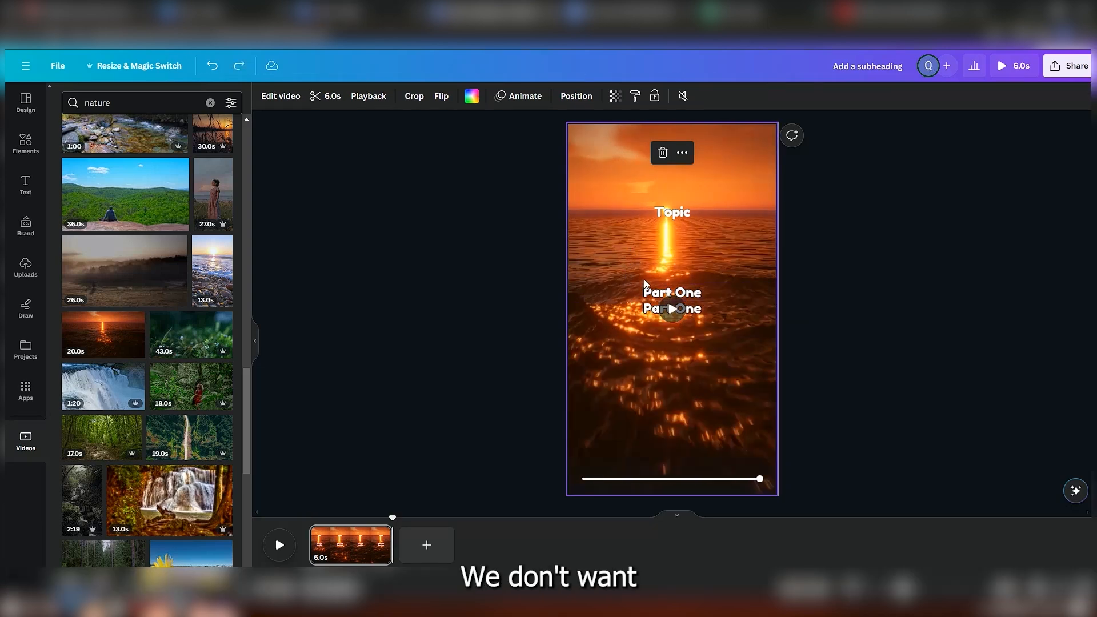
Show the timing of the upper Part One text and shorten it to end just past the middle of the six-second page.
{"action": "left_click", "coordinate": [650, 295]}
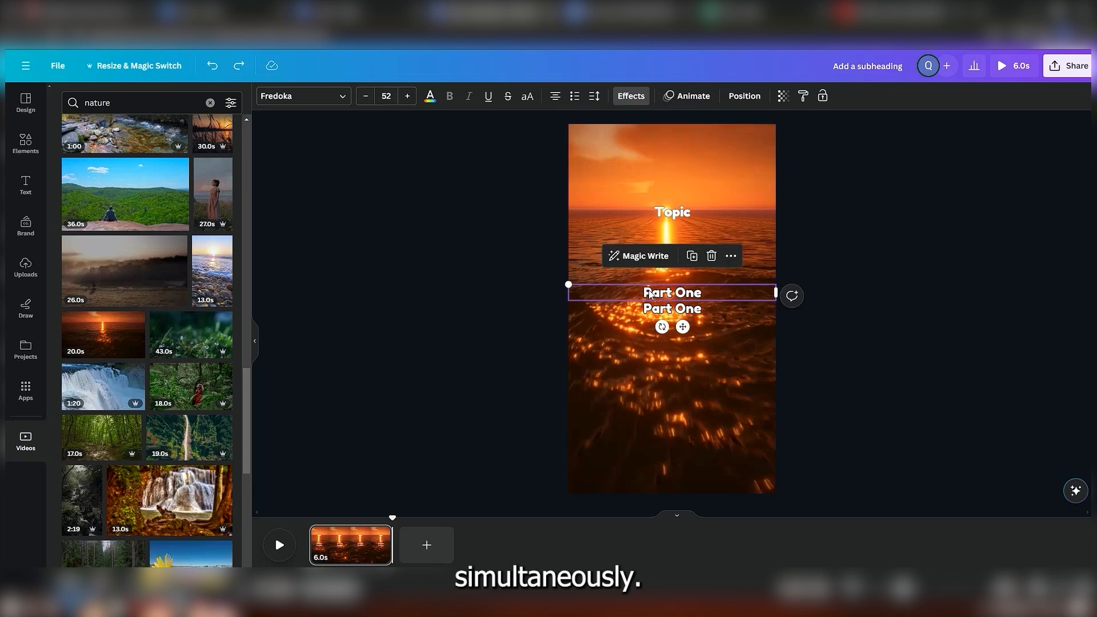
{"action": "right_click", "coordinate": [650, 295]}
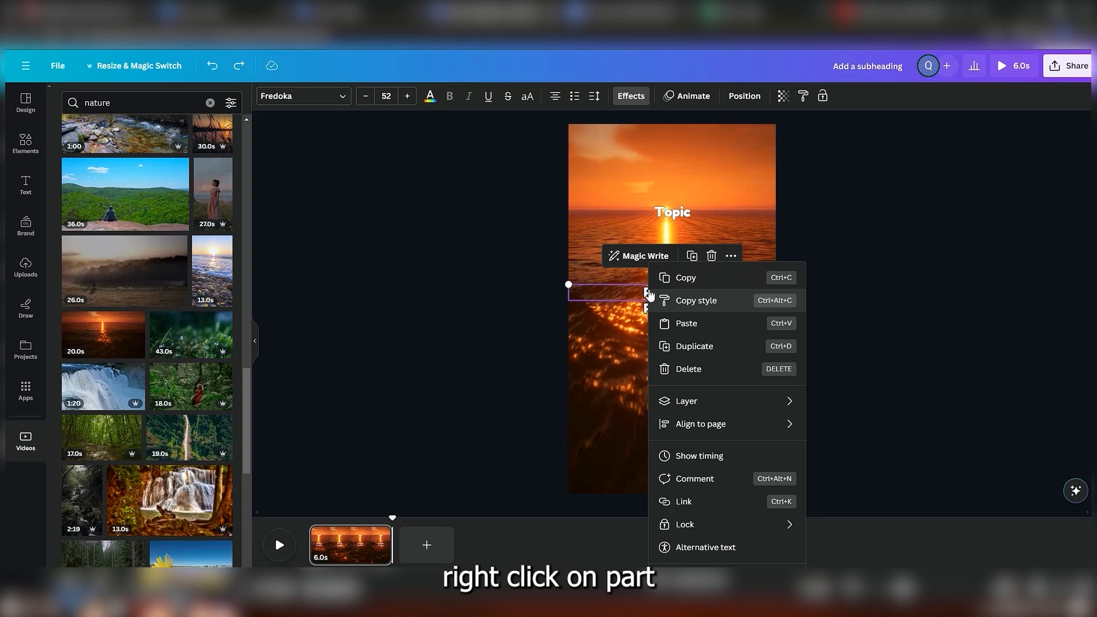
{"action": "mouse_move", "coordinate": [687, 410]}
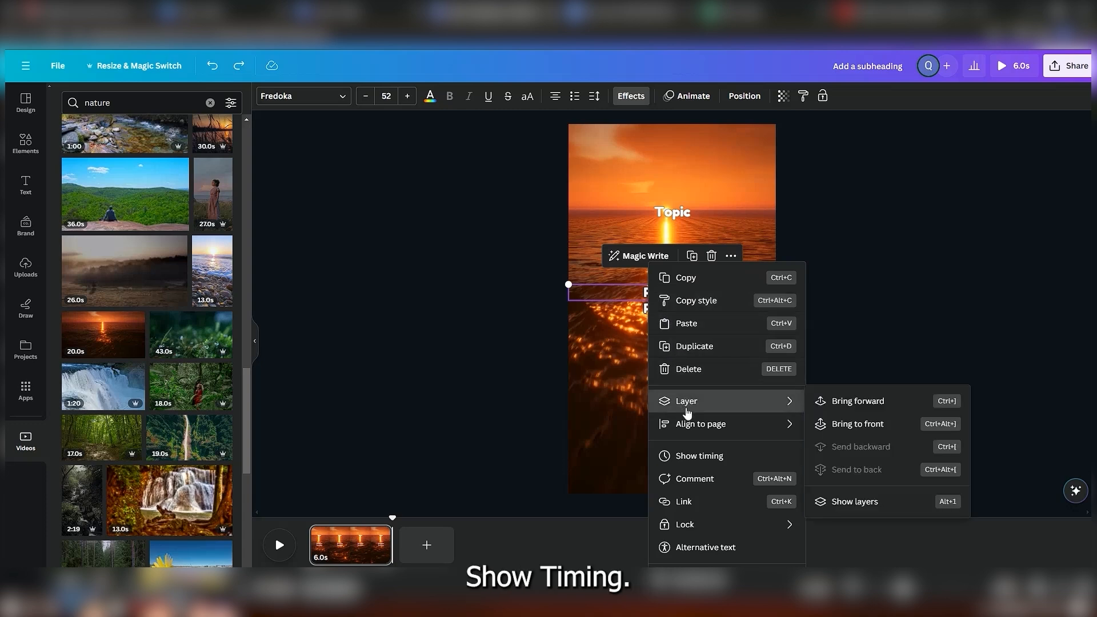
{"action": "left_click", "coordinate": [714, 453]}
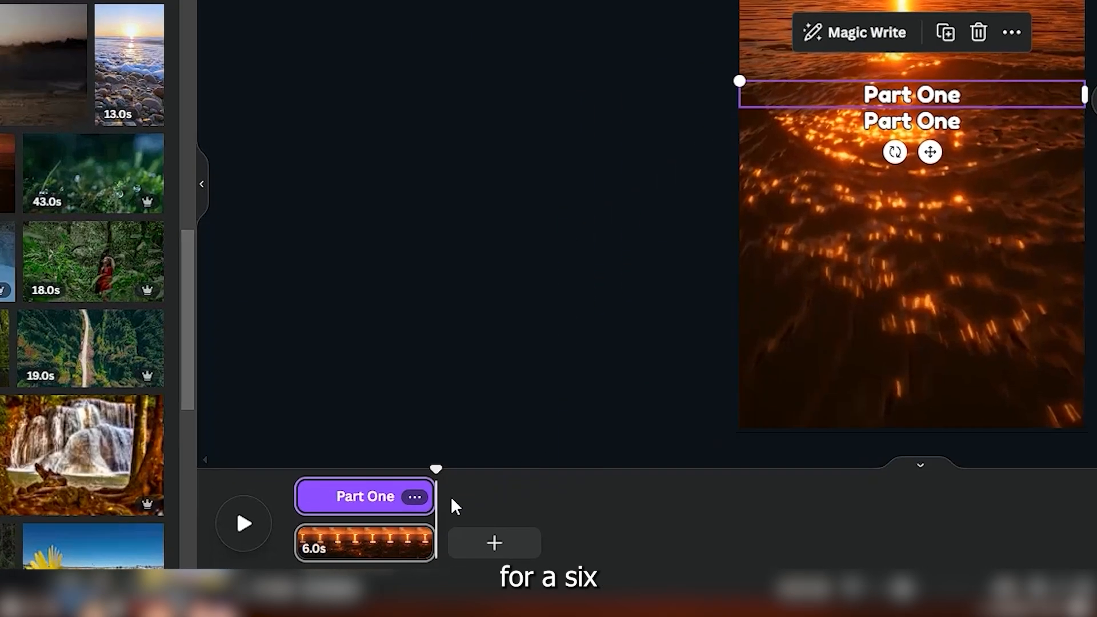
{"action": "mouse_move", "coordinate": [391, 526]}
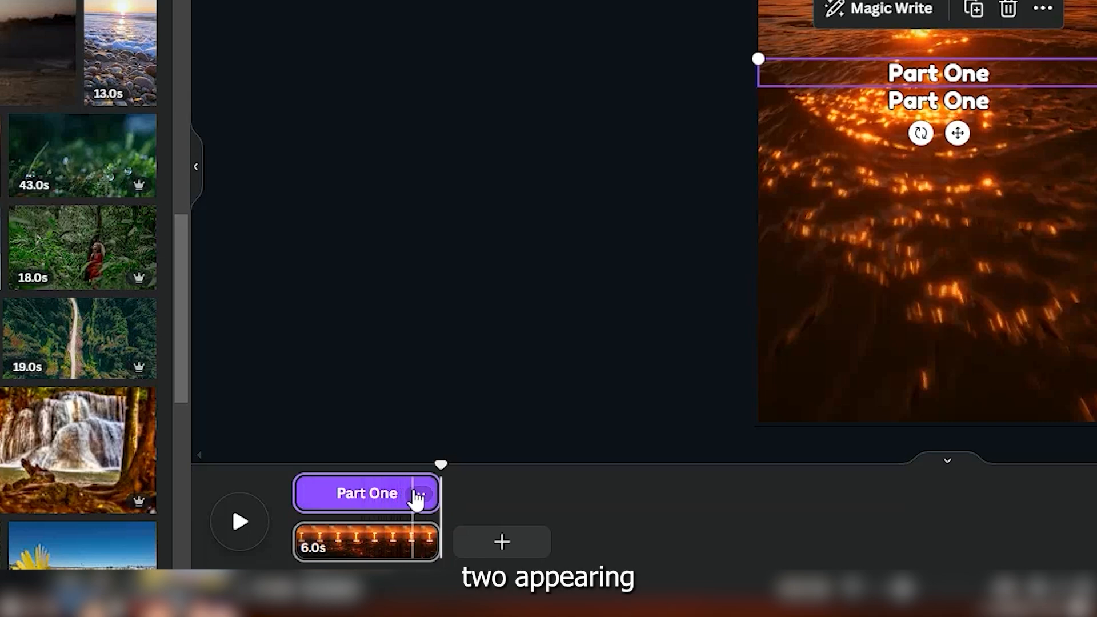
{"action": "left_click_drag", "start_coordinate": [432, 490], "coordinate": [372, 485]}
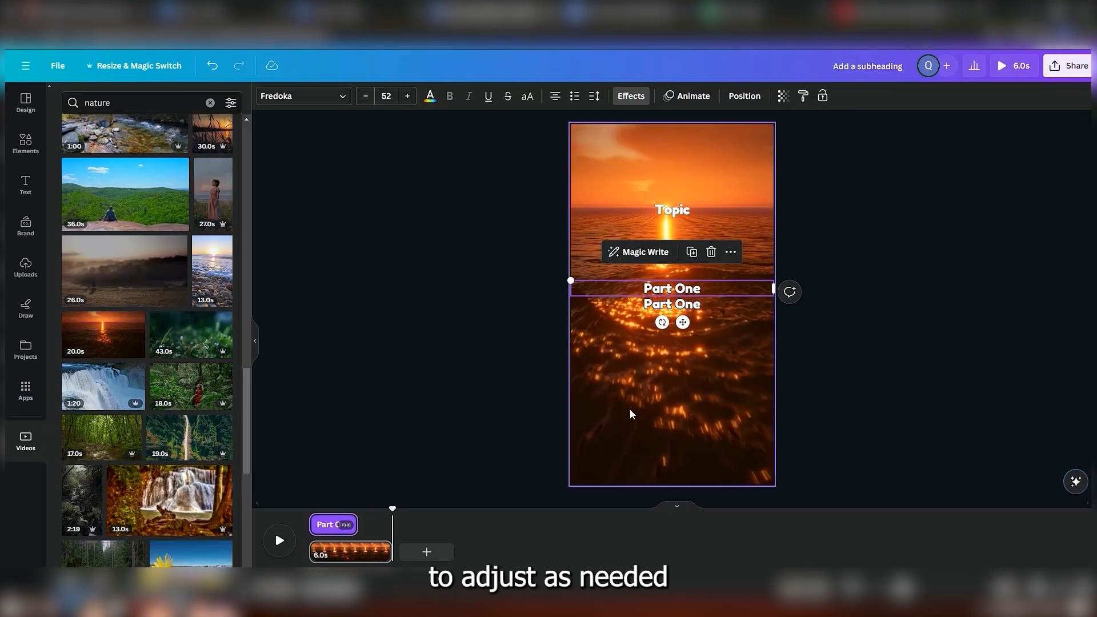
Trim the start of the lower Part One text's timing so it begins where the upper text ends, and close the timing display.
{"action": "left_click", "coordinate": [630, 409]}
{"action": "left_click", "coordinate": [649, 303]}
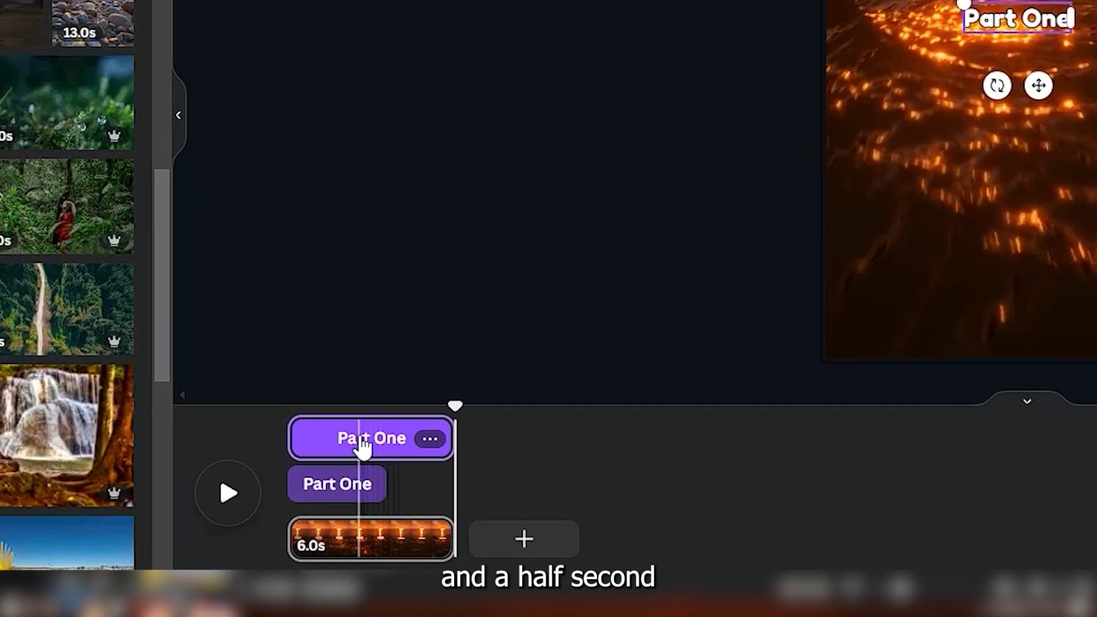
{"action": "left_click_drag", "start_coordinate": [289, 440], "coordinate": [380, 431]}
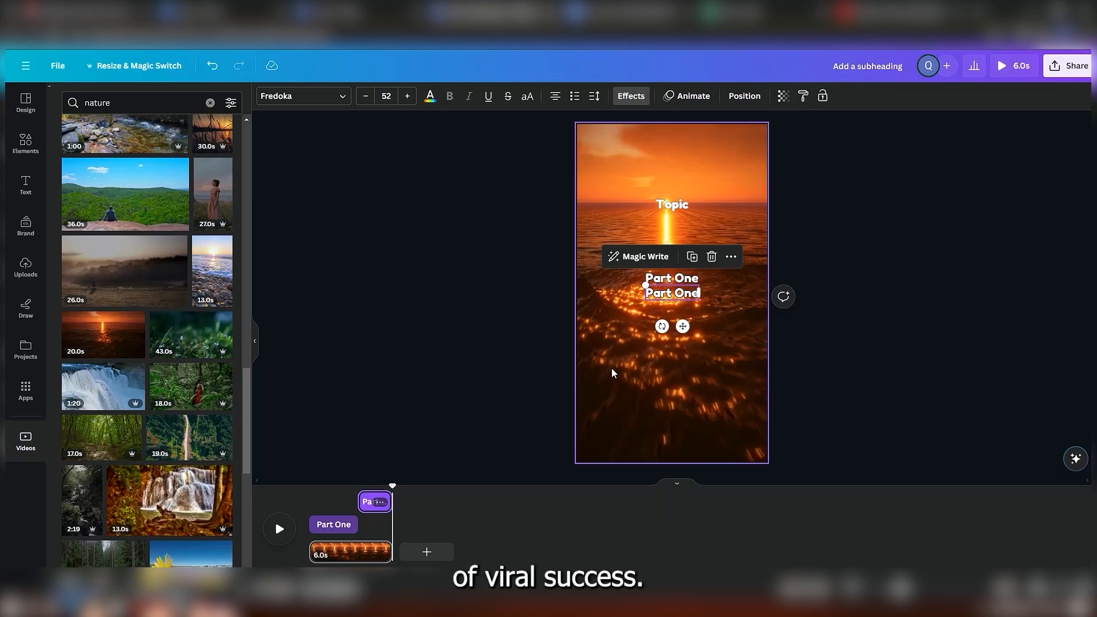
{"action": "right_click", "coordinate": [657, 295]}
{"action": "left_click", "coordinate": [689, 450]}
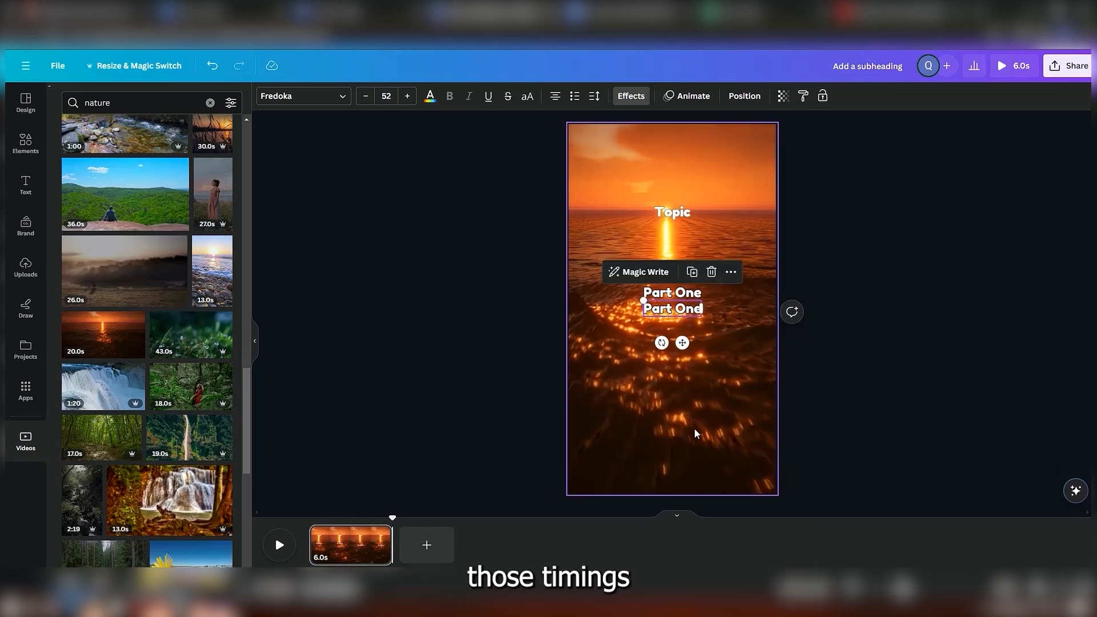
{"action": "left_click", "coordinate": [694, 433]}
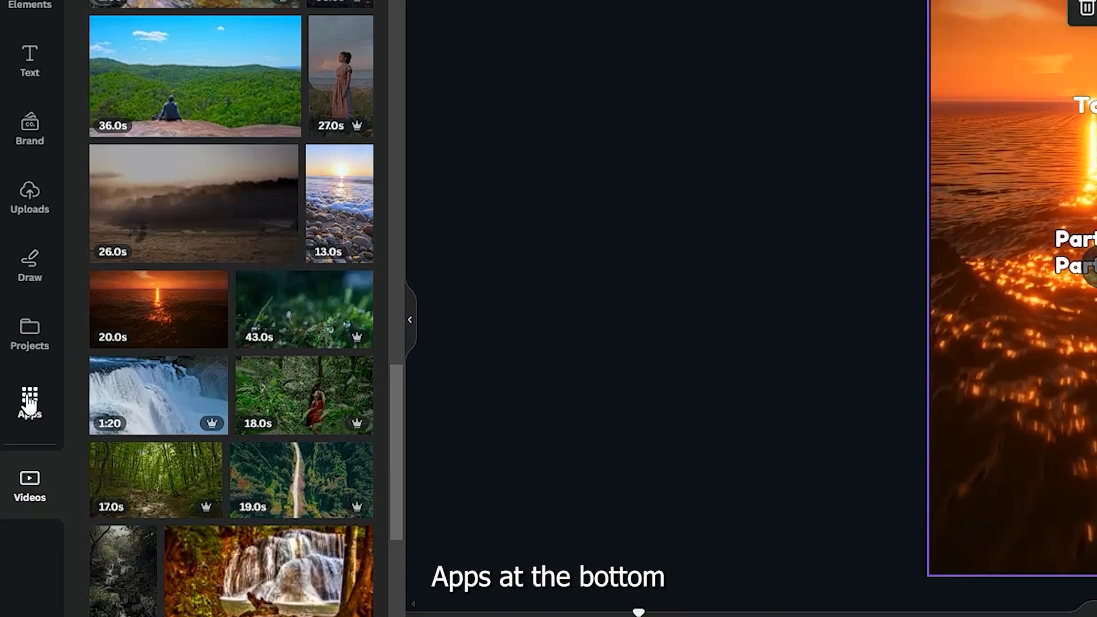
Find the Bulk create app among Canva's apps and open it.
{"action": "left_click", "coordinate": [25, 390]}
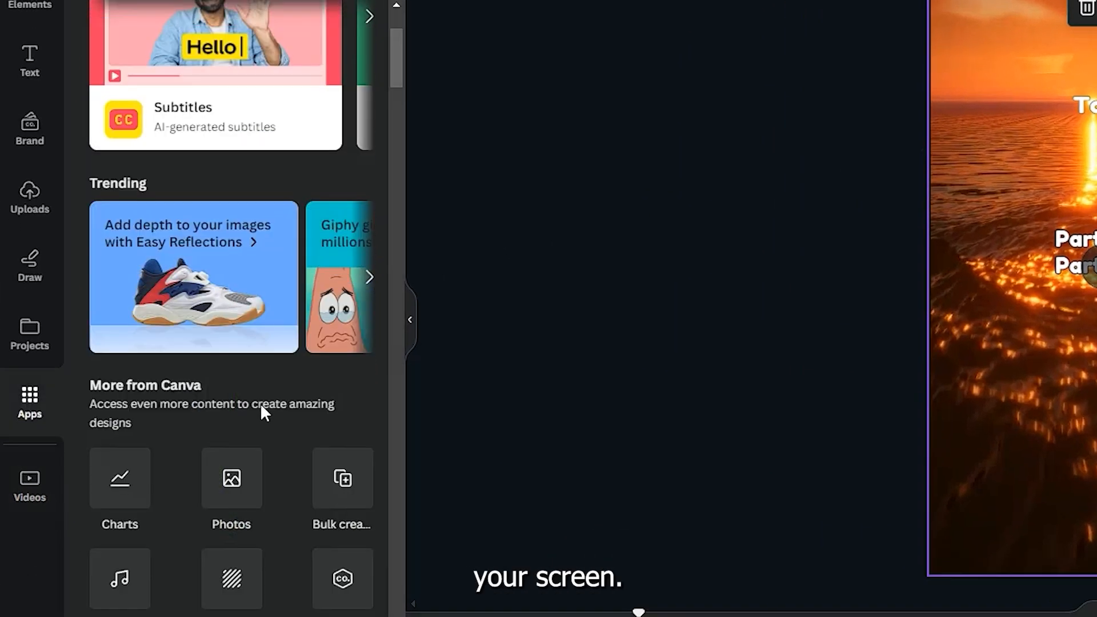
{"action": "scroll", "coordinate": [246, 402], "scroll_direction": "down", "scroll_amount": 3}
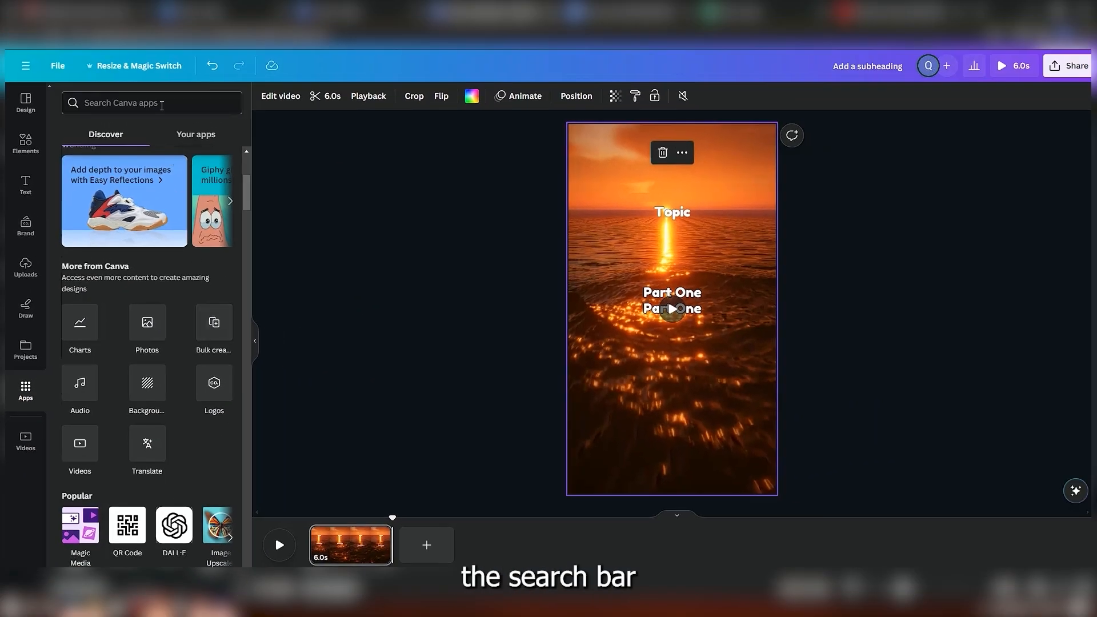
{"action": "scroll", "coordinate": [171, 343], "scroll_direction": "up", "scroll_amount": 2}
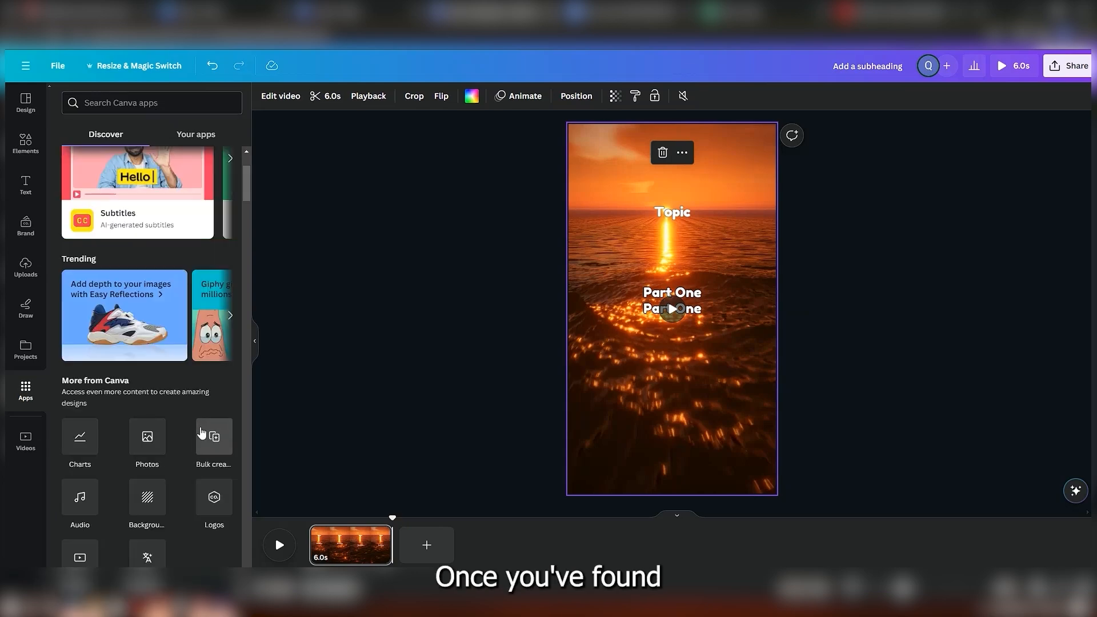
{"action": "left_click", "coordinate": [200, 426]}
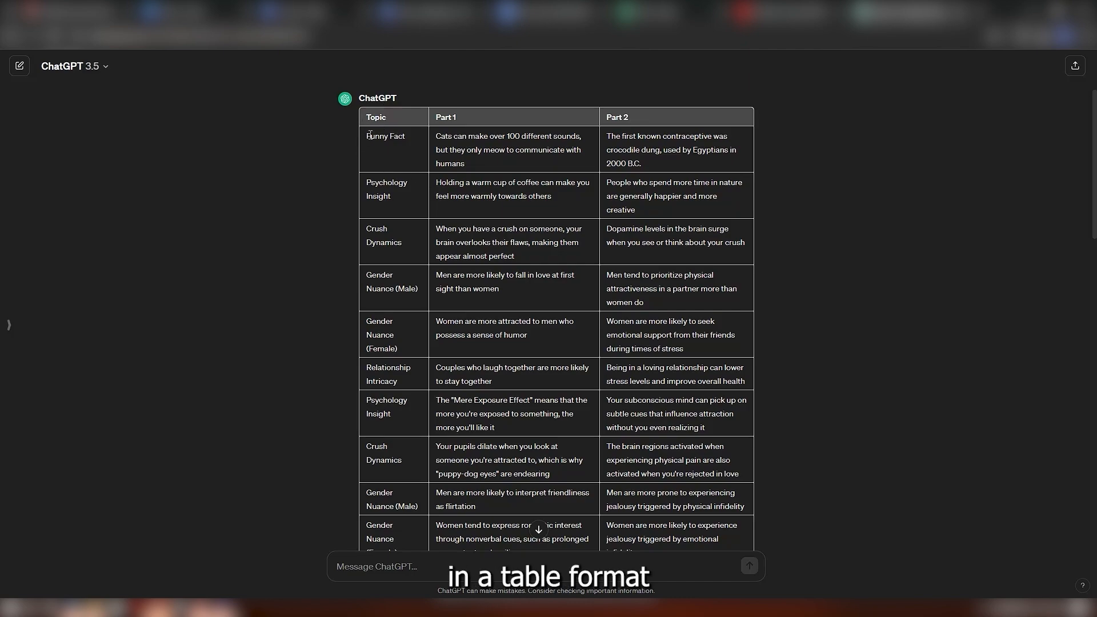
Switch to ChatGPT and copy the facts table with its Topic, Part 1 and Part 2 columns through the last row.
{"action": "left_click_drag", "start_coordinate": [420, 153], "coordinate": [721, 469]}
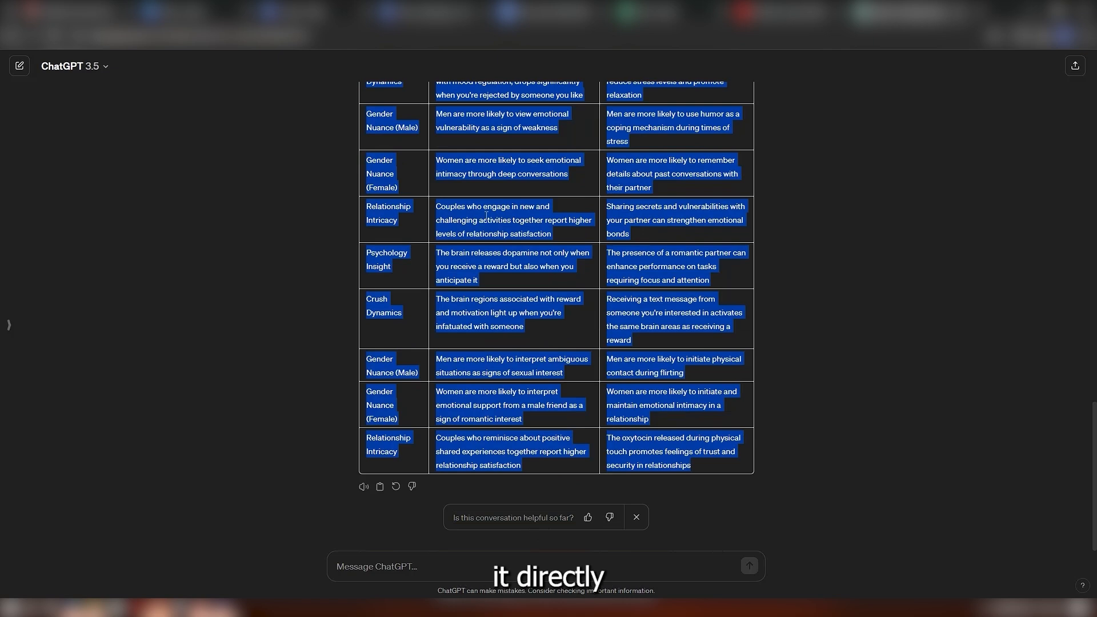
{"action": "right_click", "coordinate": [468, 210]}
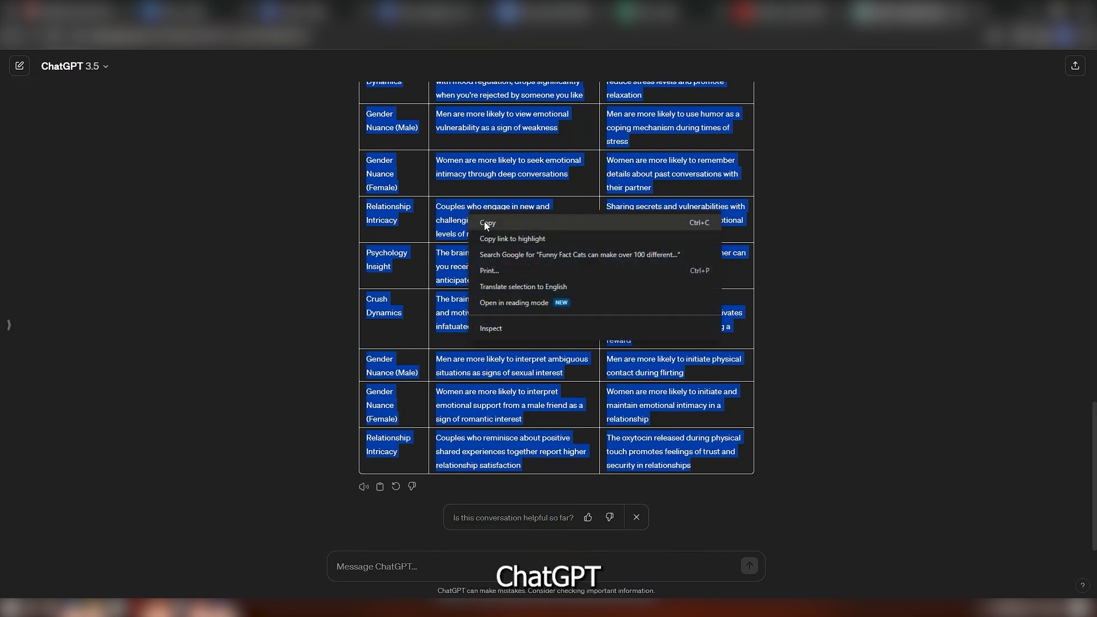
{"action": "left_click", "coordinate": [484, 221]}
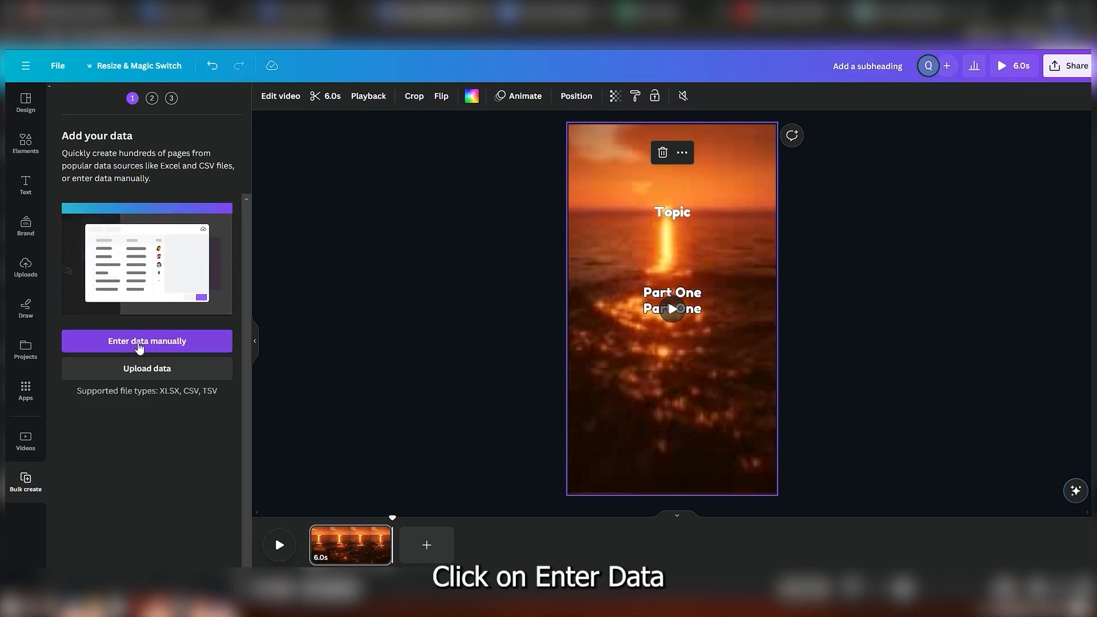
Back in Canva, choose manual data entry, paste the copied table starting at the first column header, and confirm the data.
{"action": "left_click", "coordinate": [140, 343]}
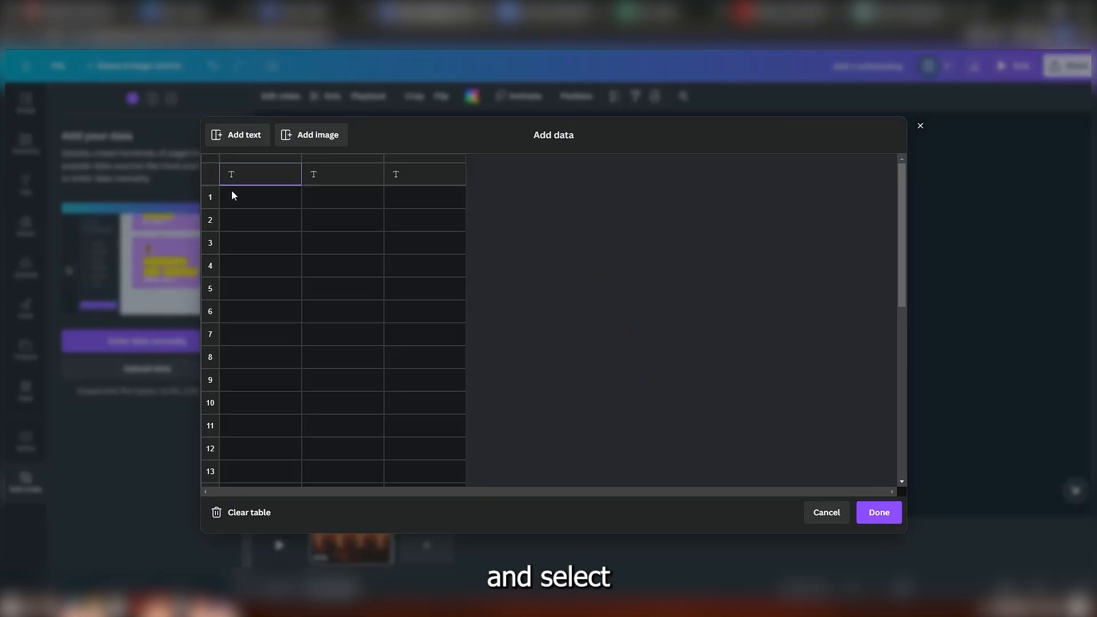
{"action": "left_click", "coordinate": [253, 179]}
{"action": "right_click", "coordinate": [259, 174]}
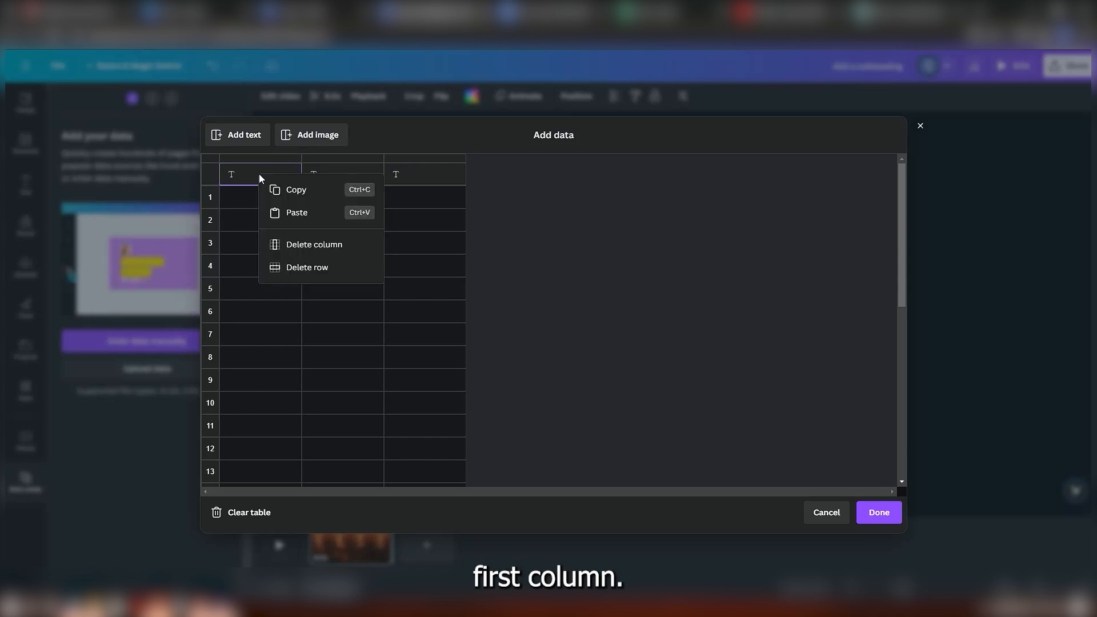
{"action": "left_click", "coordinate": [293, 210]}
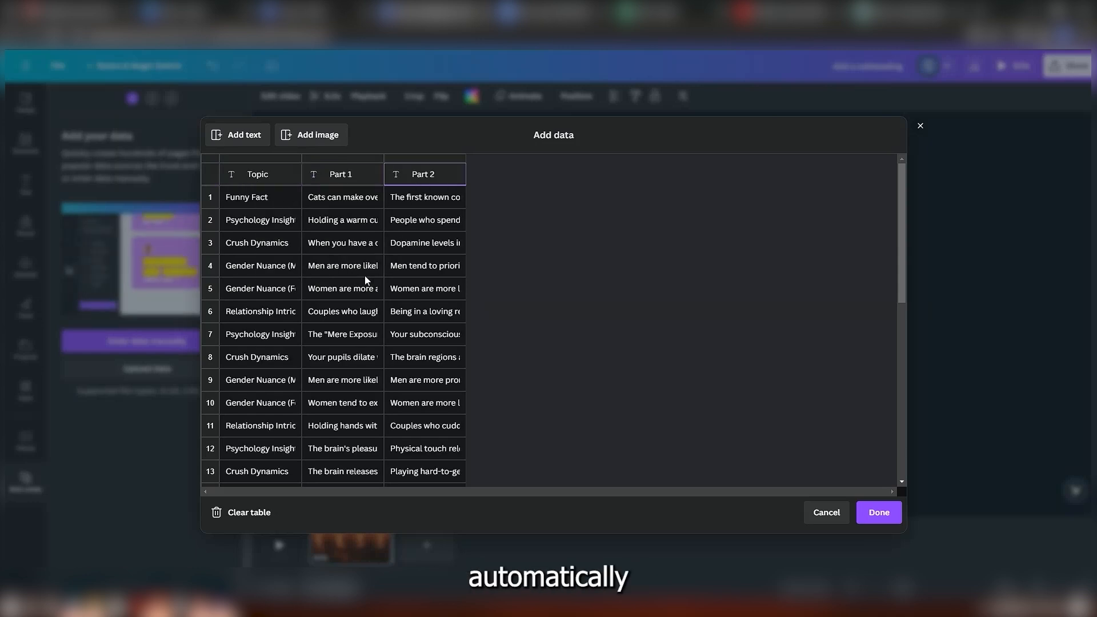
{"action": "scroll", "coordinate": [353, 299], "scroll_direction": "down", "scroll_amount": 5}
{"action": "scroll", "coordinate": [353, 300], "scroll_direction": "up", "scroll_amount": 5}
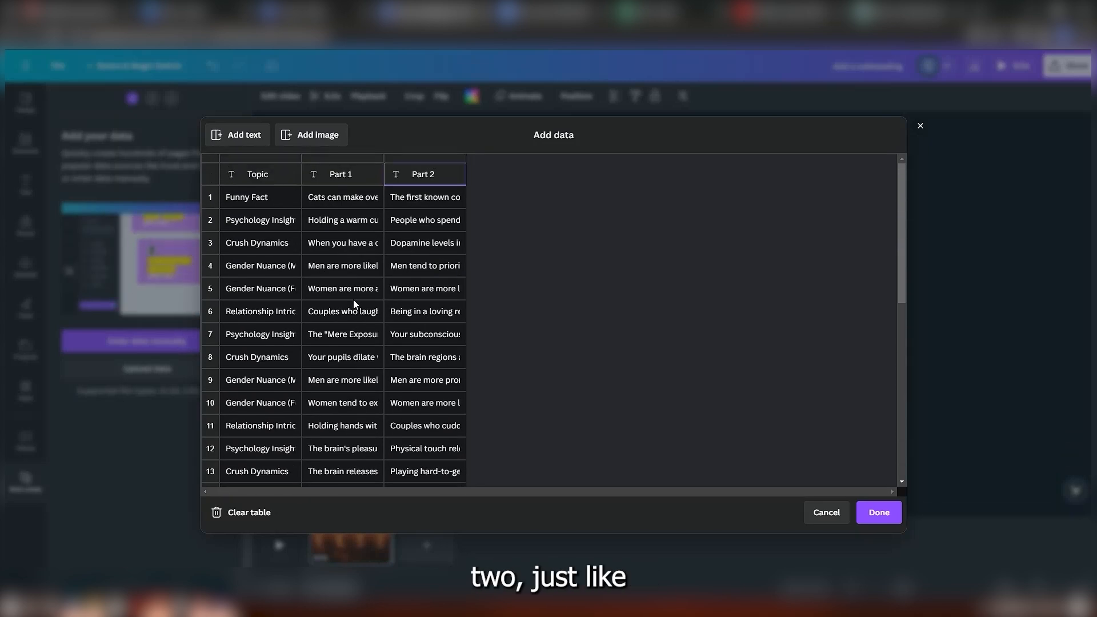
{"action": "left_click", "coordinate": [878, 513]}
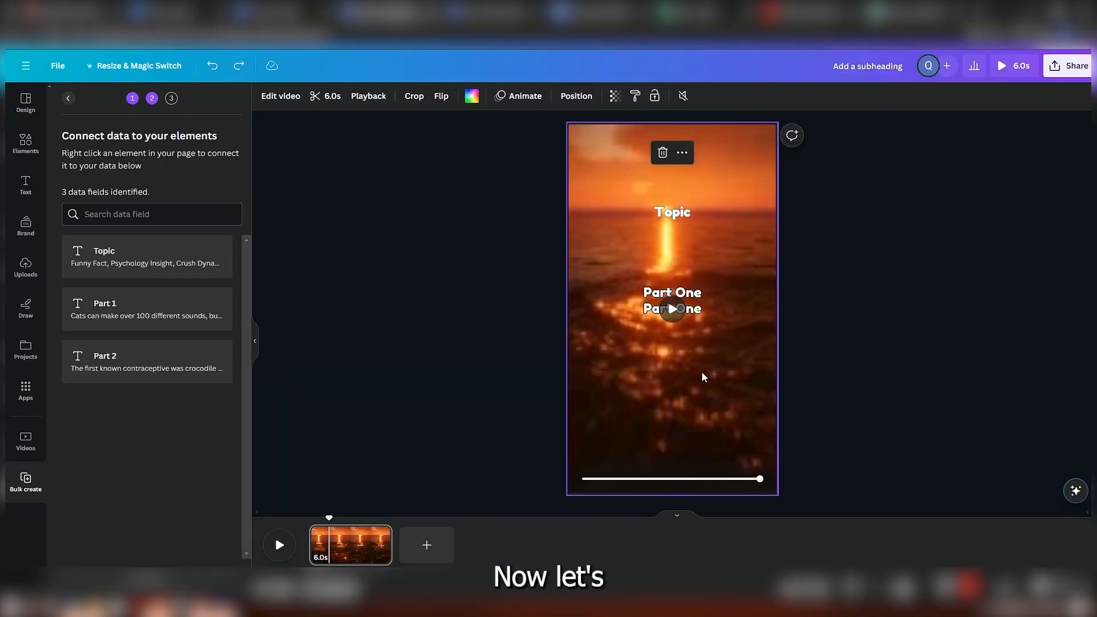
Connect the Topic text on the page to the Topic data field.
{"action": "left_click", "coordinate": [676, 212]}
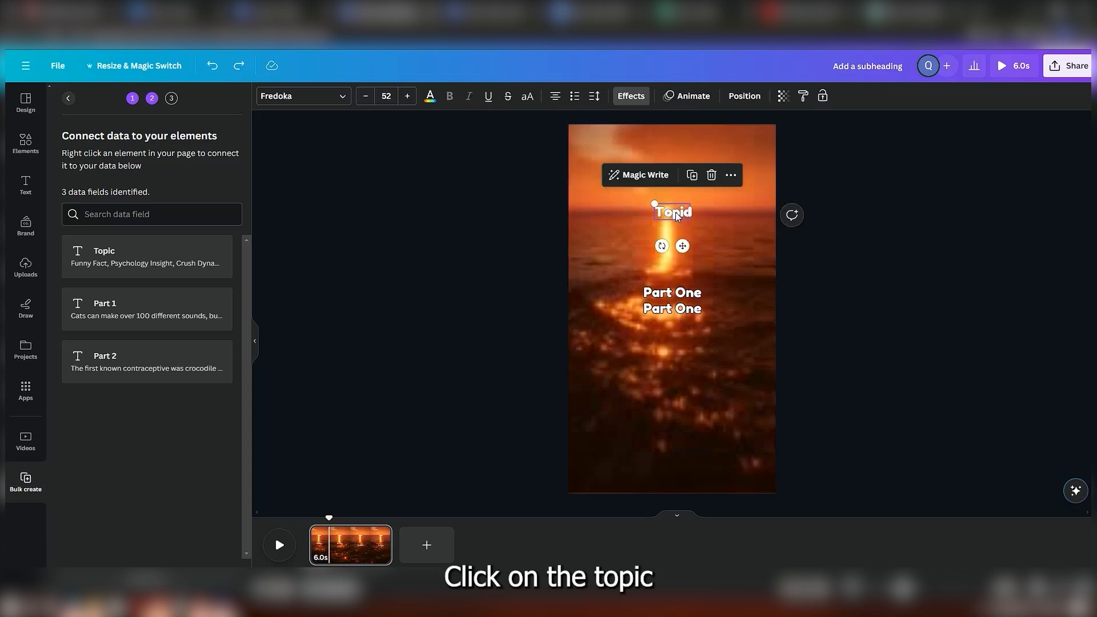
{"action": "right_click", "coordinate": [675, 212]}
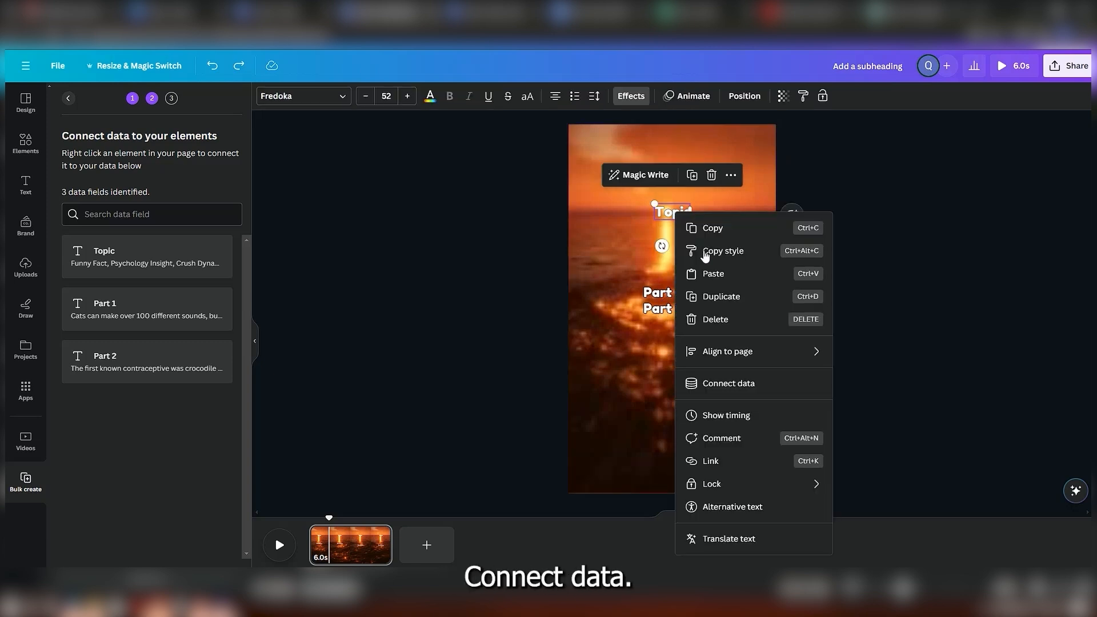
{"action": "left_click", "coordinate": [741, 383]}
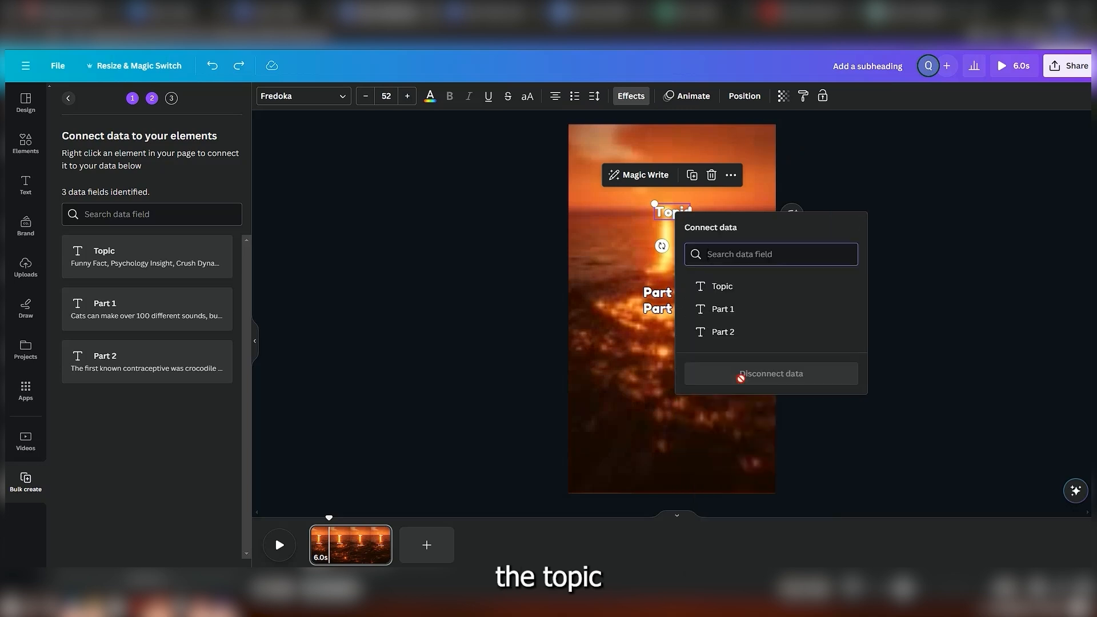
{"action": "left_click", "coordinate": [718, 285]}
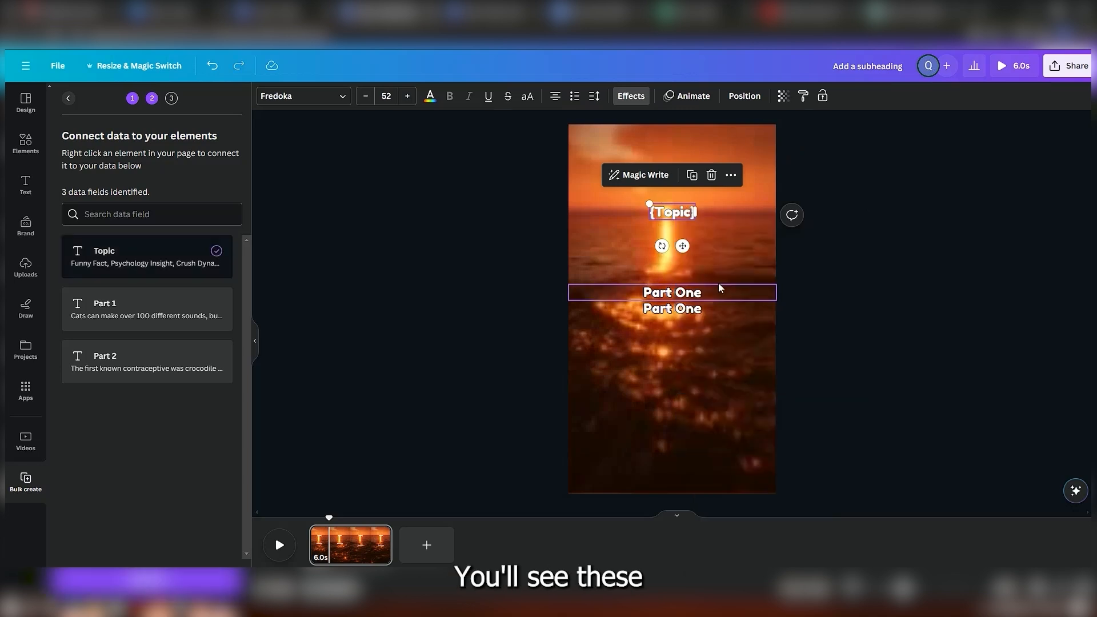
{"action": "left_click", "coordinate": [714, 252]}
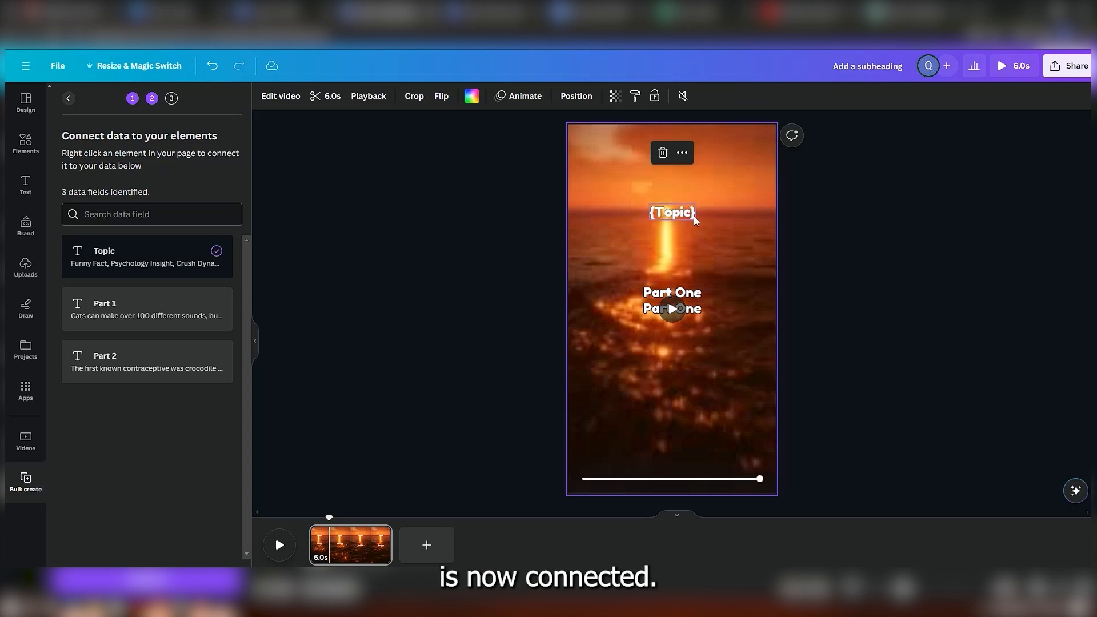
Connect the upper Part One text to the Part 1 data field.
{"action": "left_click", "coordinate": [697, 297]}
{"action": "right_click", "coordinate": [697, 295]}
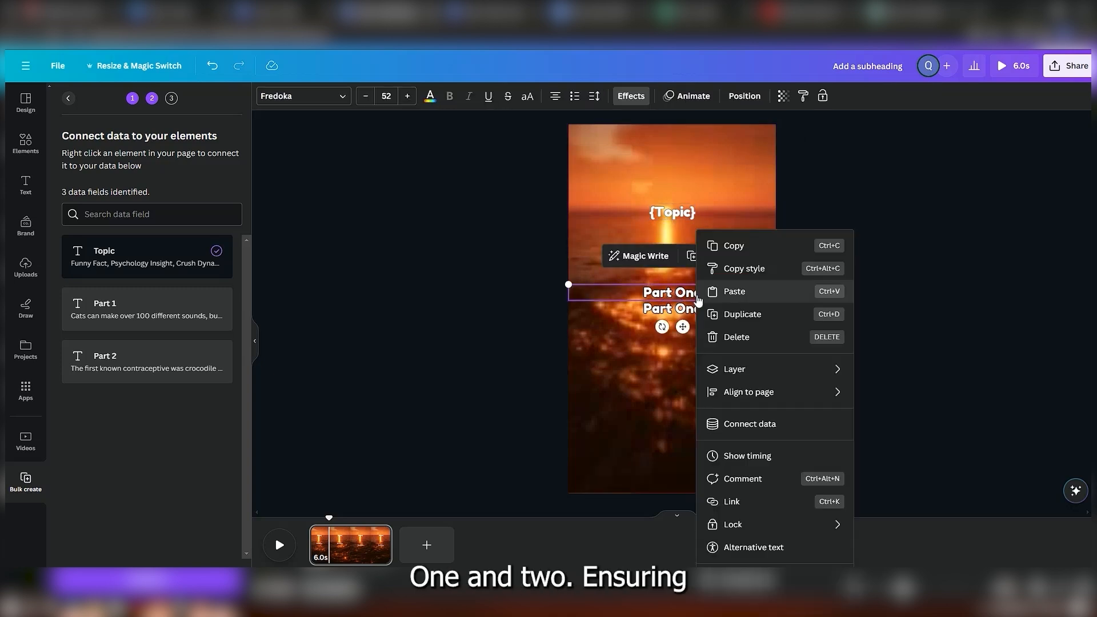
{"action": "left_click", "coordinate": [741, 421]}
{"action": "left_click", "coordinate": [738, 394]}
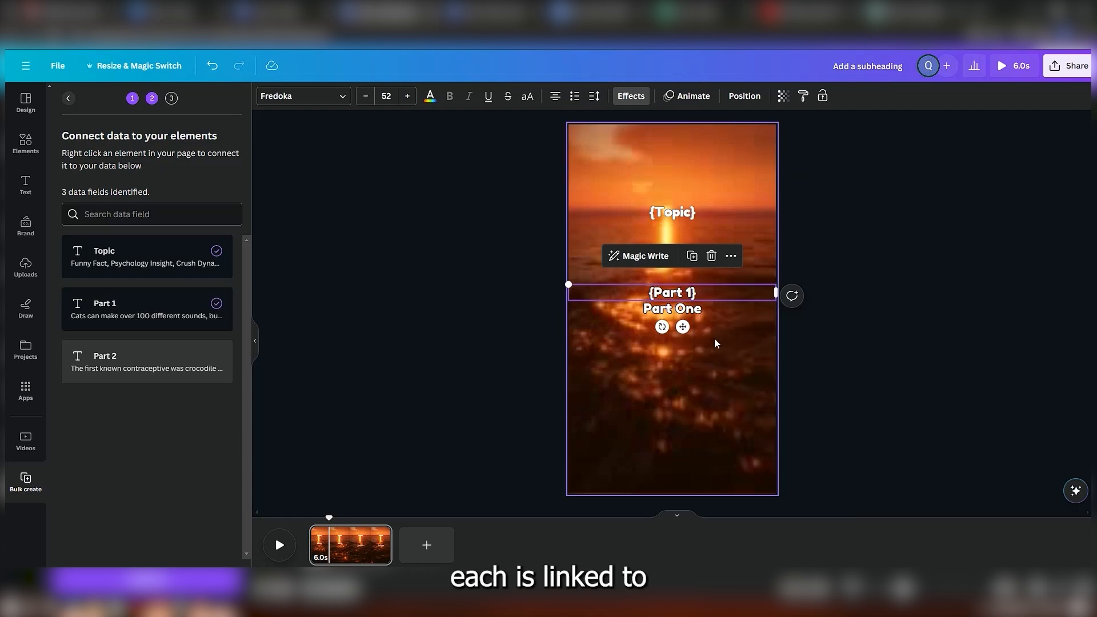
Connect the lower Part One text to the Part 2 data field.
{"action": "left_click", "coordinate": [690, 310]}
{"action": "right_click", "coordinate": [690, 310]}
{"action": "left_click", "coordinate": [737, 423]}
{"action": "left_click", "coordinate": [742, 429]}
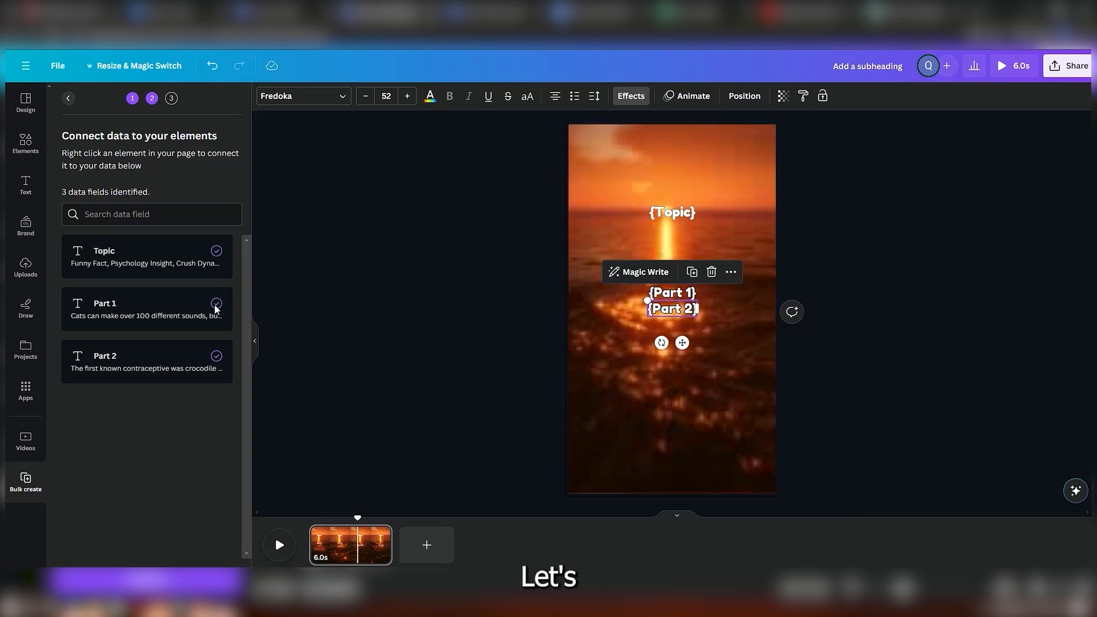
{"action": "left_click", "coordinate": [605, 368]}
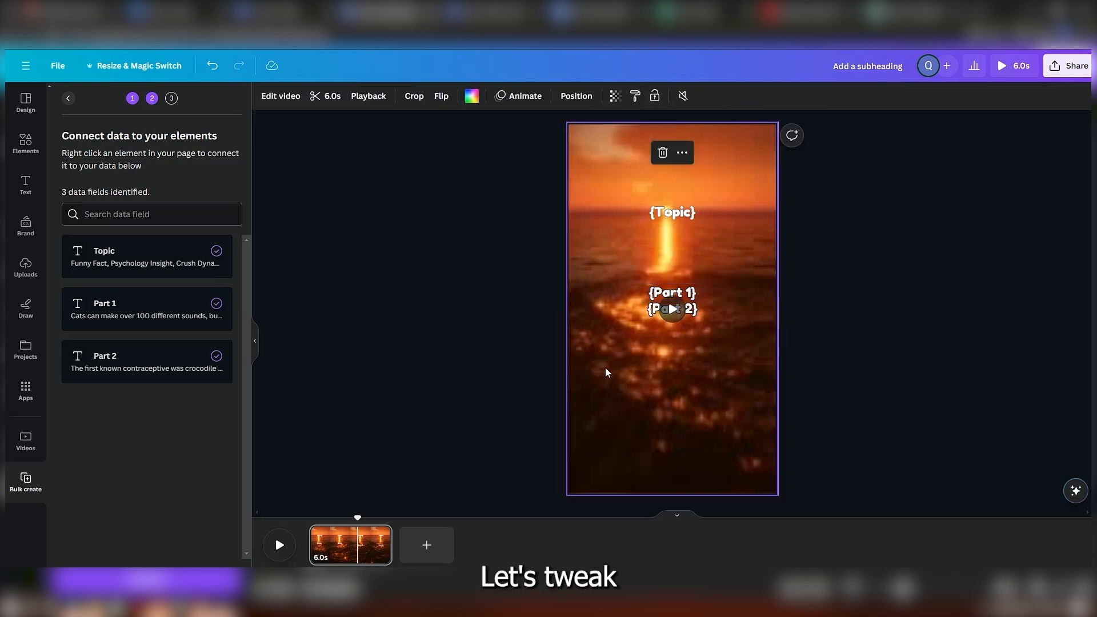
Move the {Part 2} text up so it sits exactly over the {Part 1} text, and deselect it.
{"action": "left_click", "coordinate": [691, 310]}
{"action": "left_click_drag", "start_coordinate": [691, 308], "coordinate": [691, 293]}
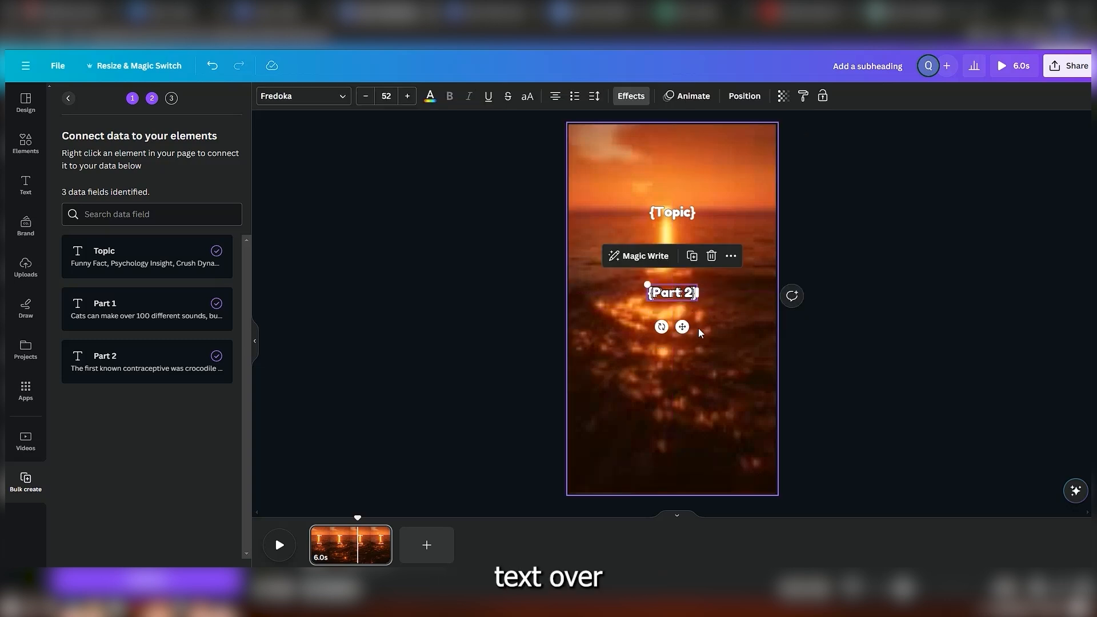
{"action": "left_click_drag", "start_coordinate": [699, 330], "coordinate": [699, 329]}
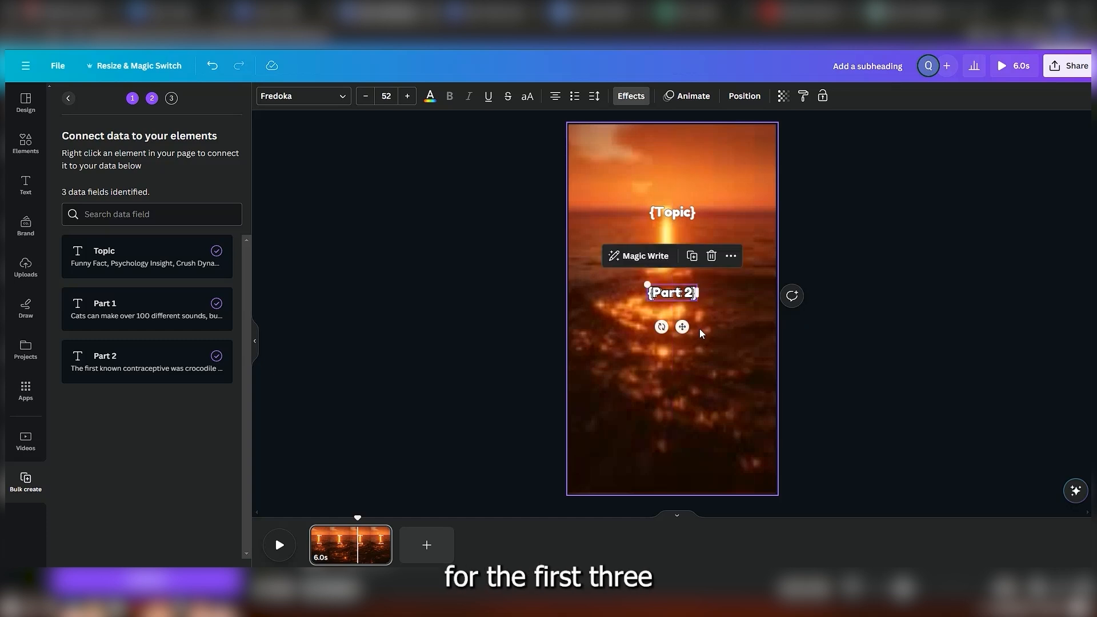
{"action": "left_click", "coordinate": [700, 328]}
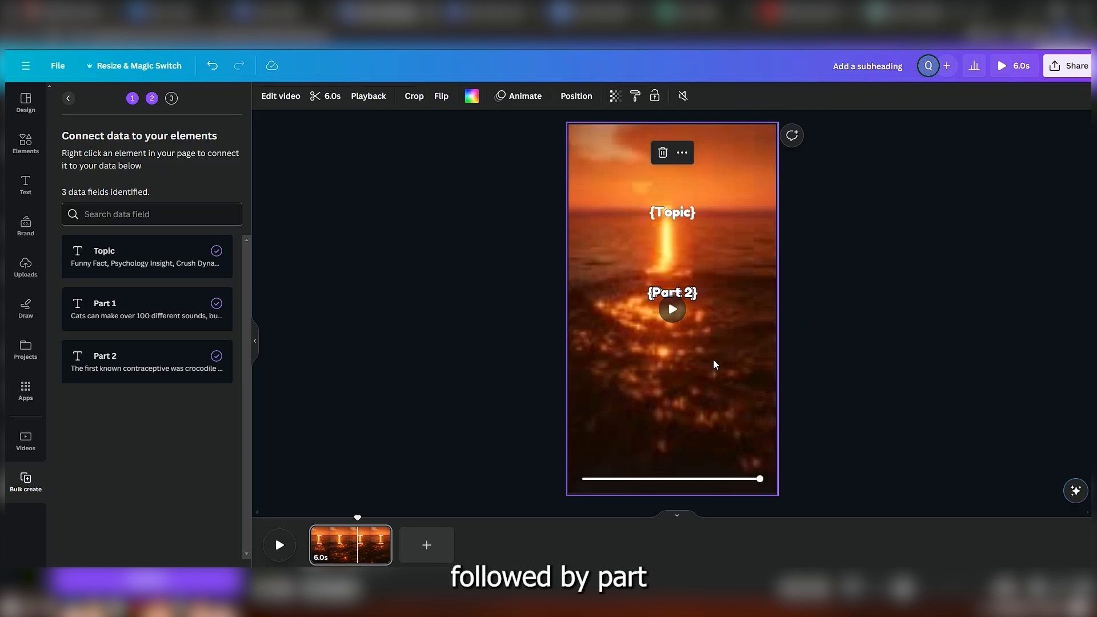
{"action": "left_click", "coordinate": [692, 384]}
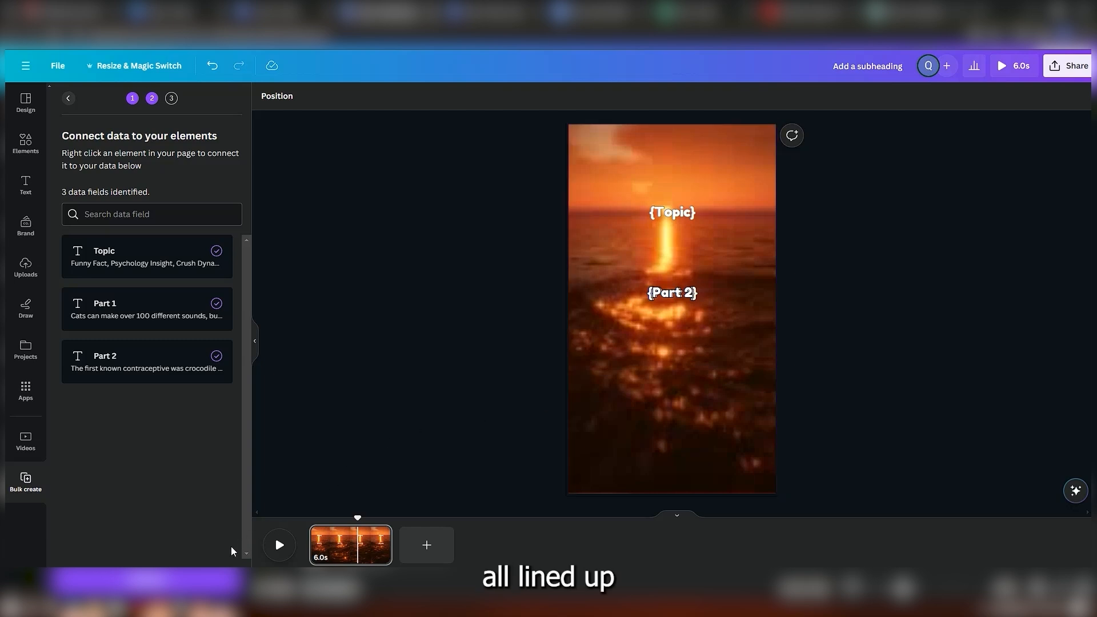
Generate the designs with all data rows selected, and preview the first generated pages by scrubbing and playing them.
{"action": "left_click", "coordinate": [183, 579]}
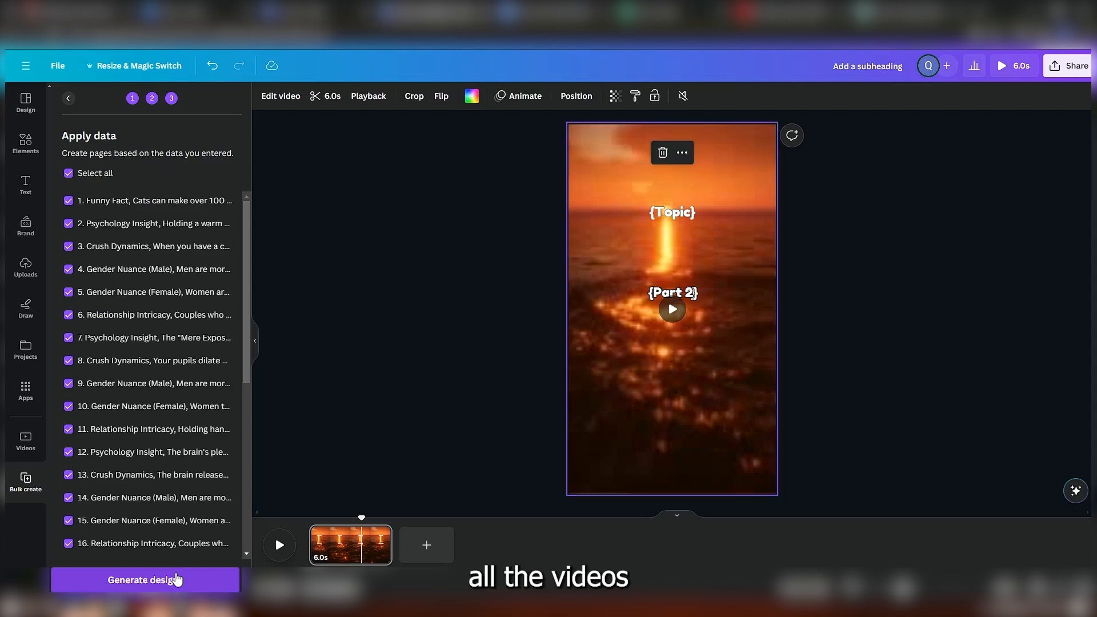
{"action": "left_click", "coordinate": [177, 579]}
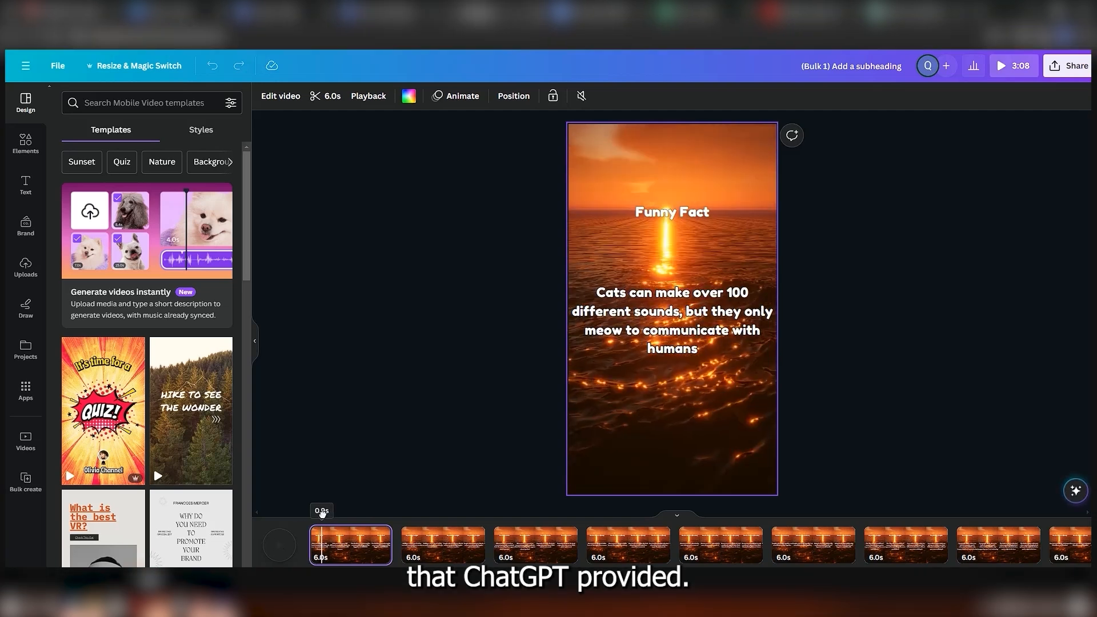
{"action": "left_click_drag", "start_coordinate": [322, 514], "coordinate": [490, 511]}
{"action": "key", "text": "space"}
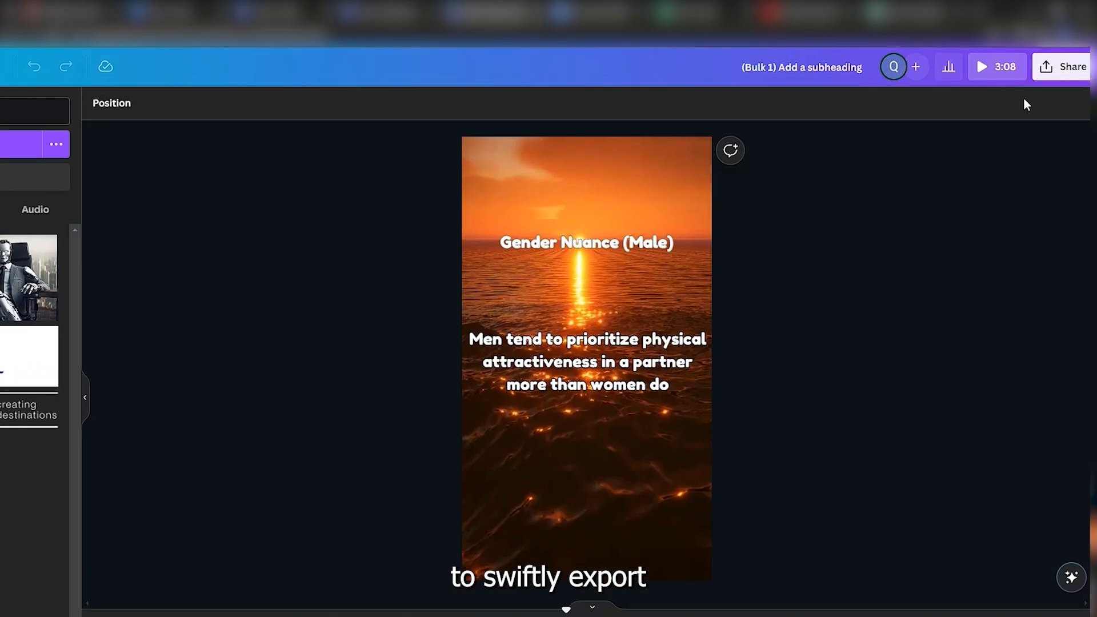
Download all pages as MP4 Video at 1080p (HD), with each page saved as a separate file.
{"action": "left_click", "coordinate": [1040, 82]}
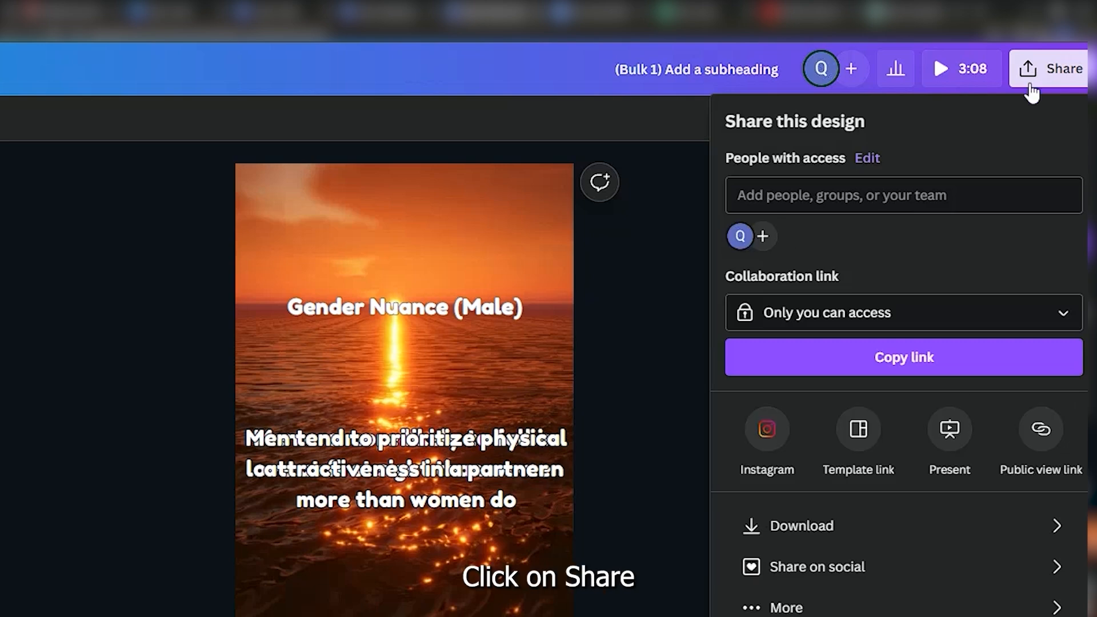
{"action": "left_click", "coordinate": [849, 542]}
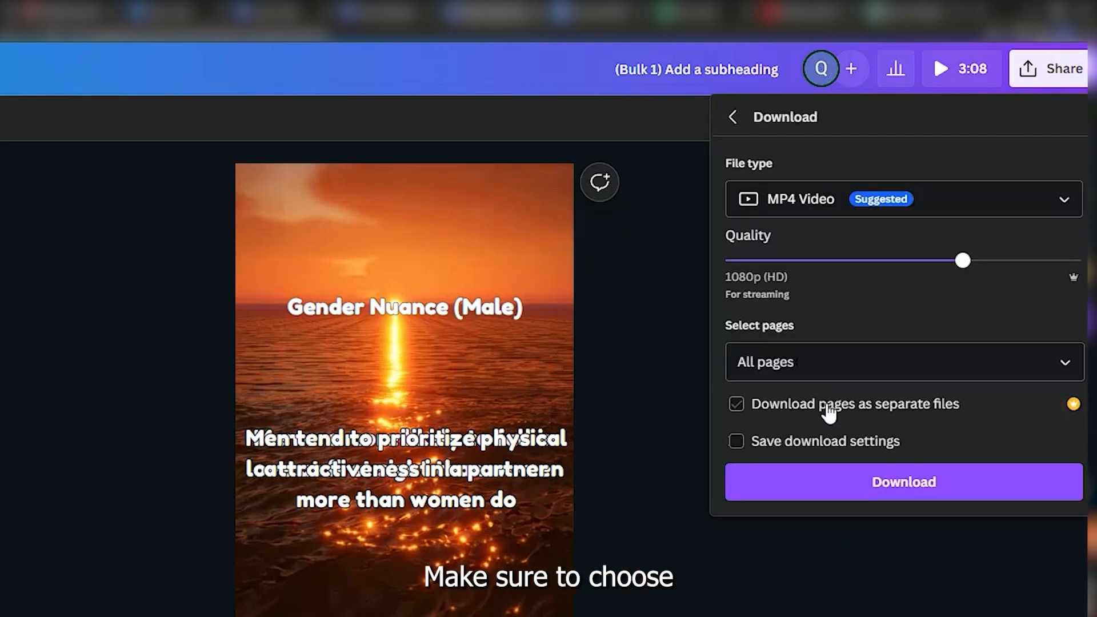
{"action": "left_click", "coordinate": [827, 405]}
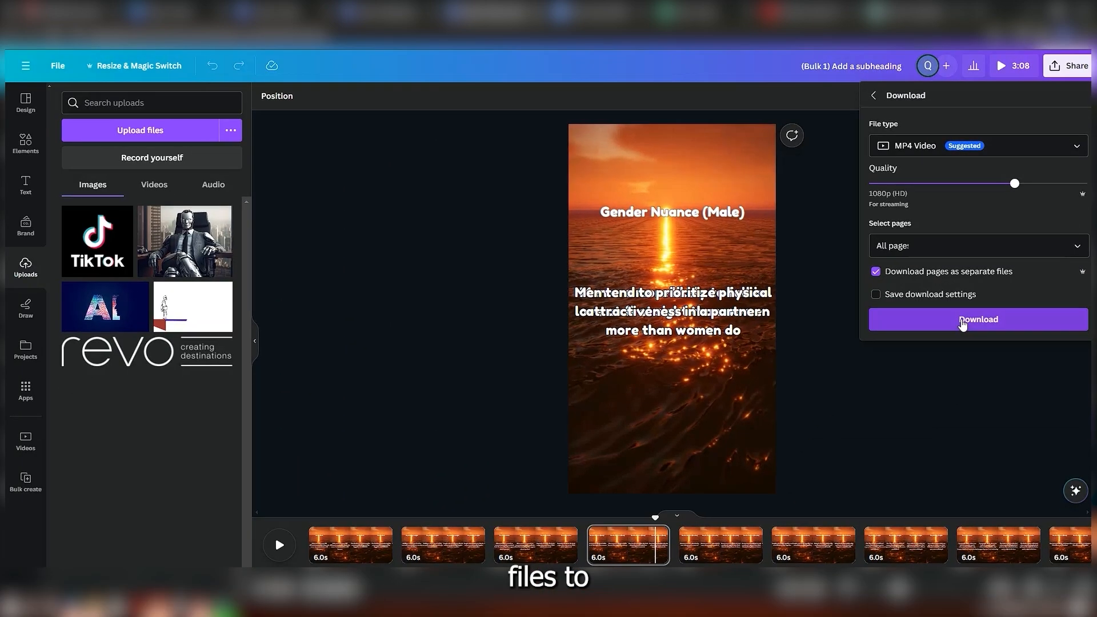
{"action": "left_click", "coordinate": [962, 322]}
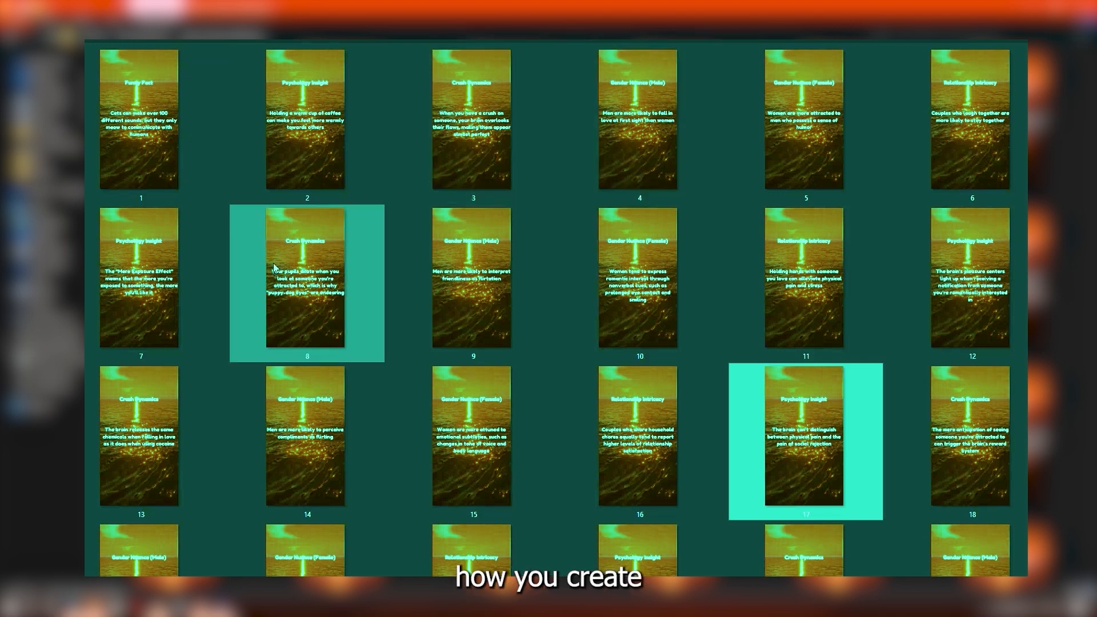
Play downloaded video 3, the Crush Dynamics clip, from the folder of exported files.
{"action": "double_click", "coordinate": [463, 153]}
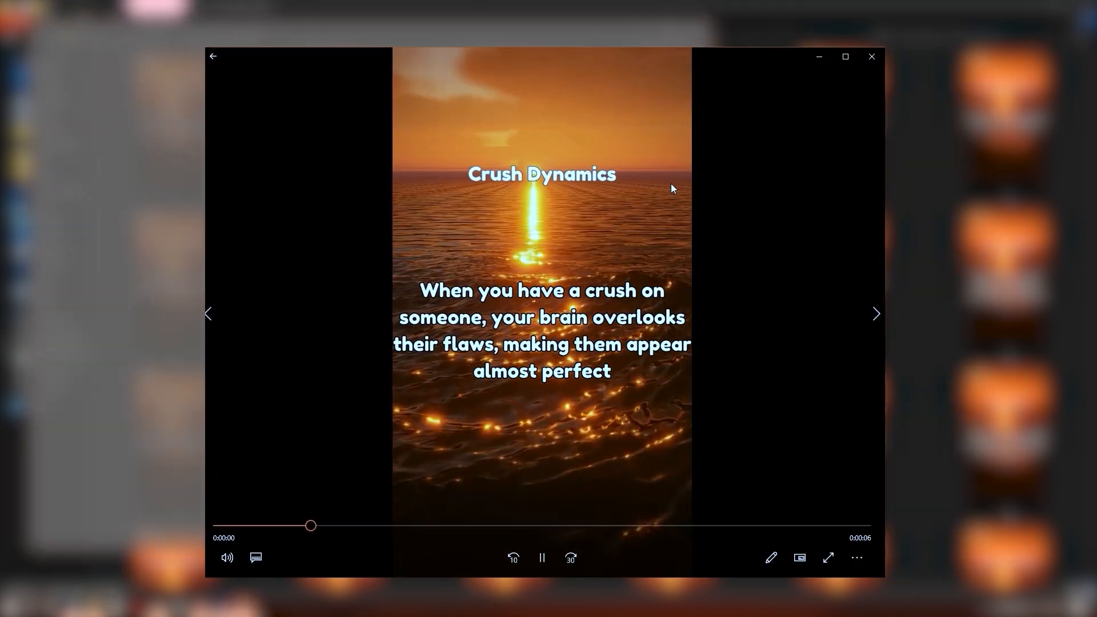